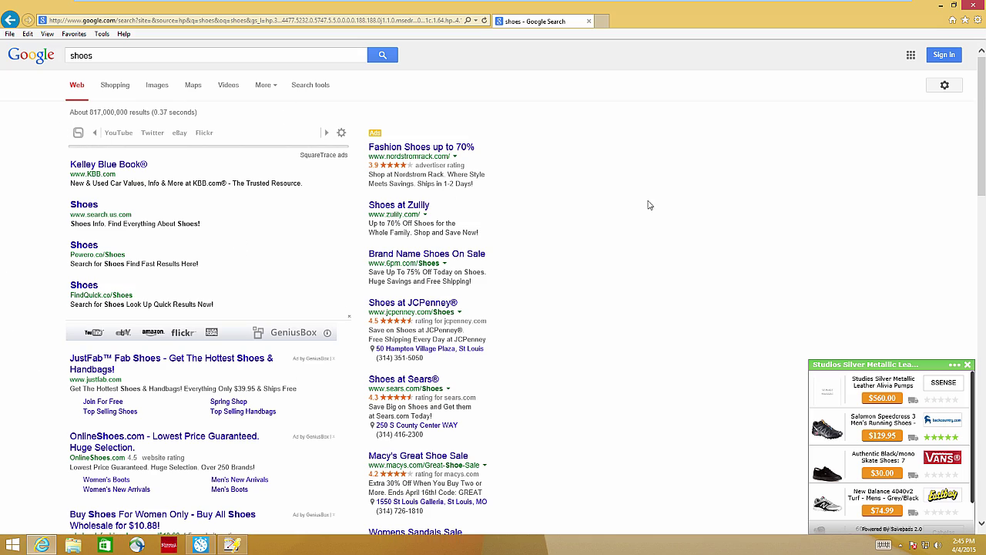
# - Examine the ads among the Google results for shoes and open the Shoes.com website
pyautogui.scroll(-5, 649, 205)
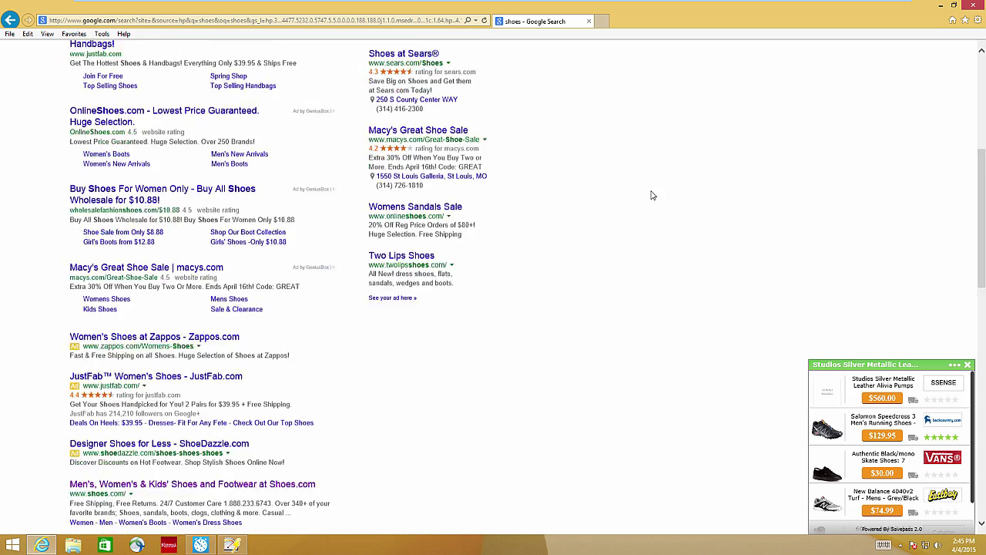
pyautogui.scroll(2, 637, 159)
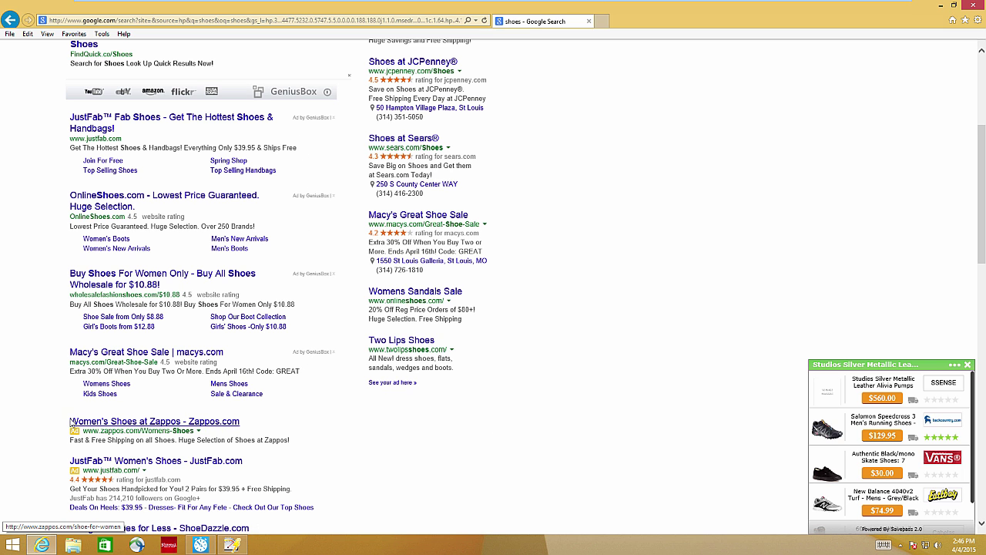
pyautogui.scroll(-3, 98, 366)
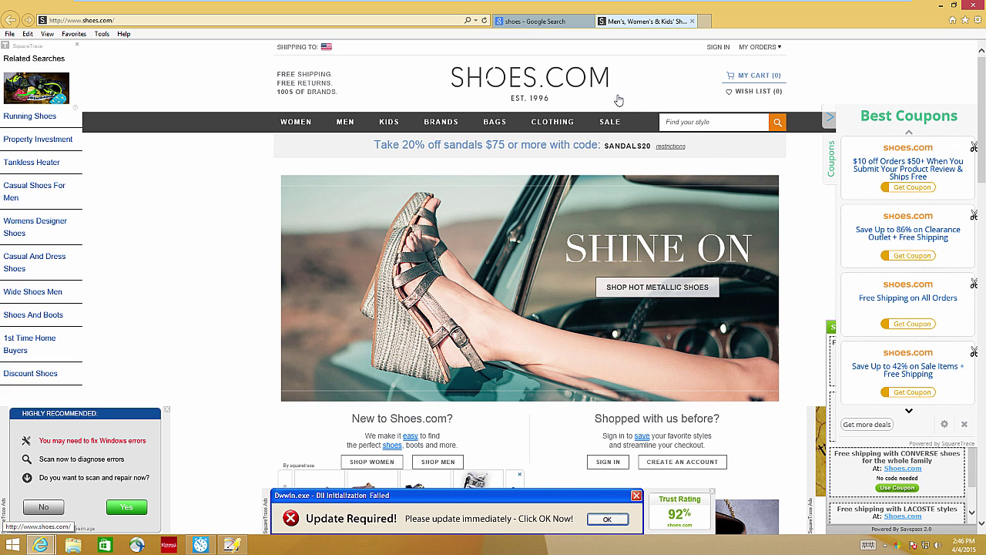
# - Dismiss the webpage message about unwanted ads, close the PC Support pop-up window and close the browser with its tabs
pyautogui.moveTo(619, 100); pyautogui.dragTo(980, 5)
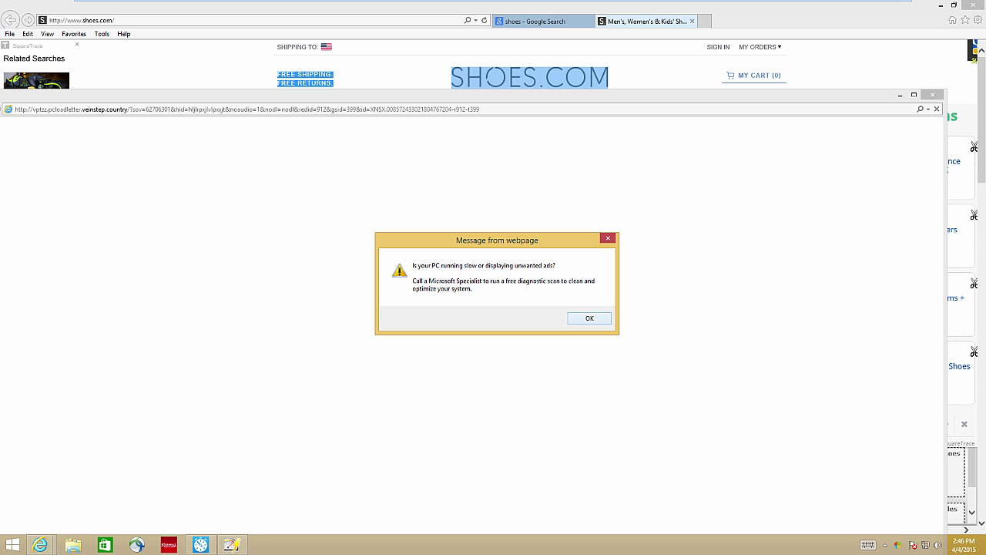
pyautogui.press('Return')
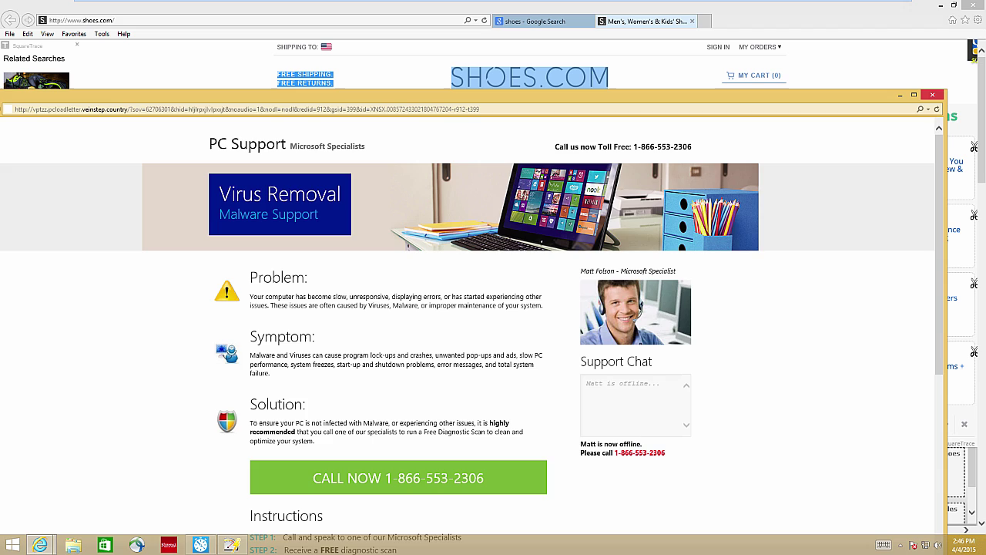
pyautogui.click(932, 95)
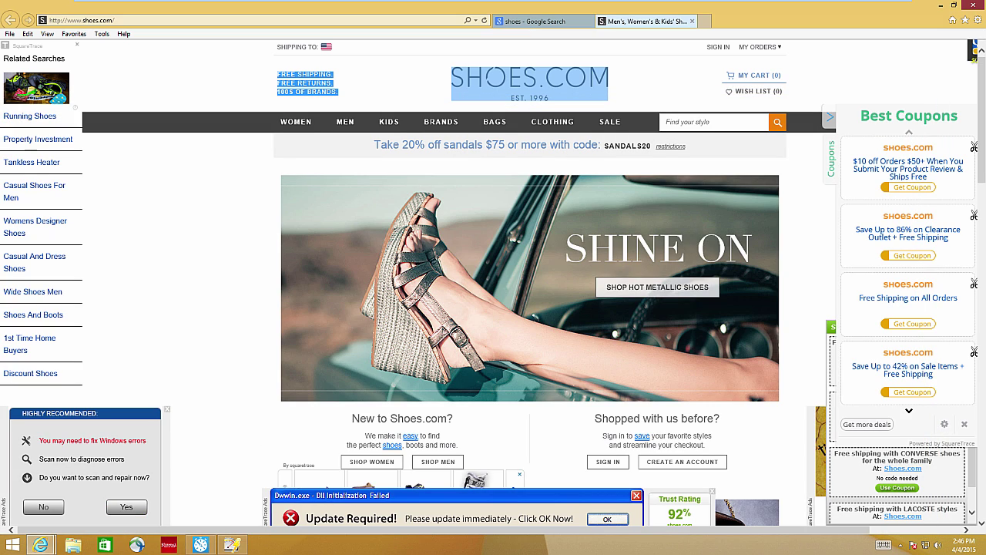
pyautogui.click(973, 5)
pyautogui.press('Return')
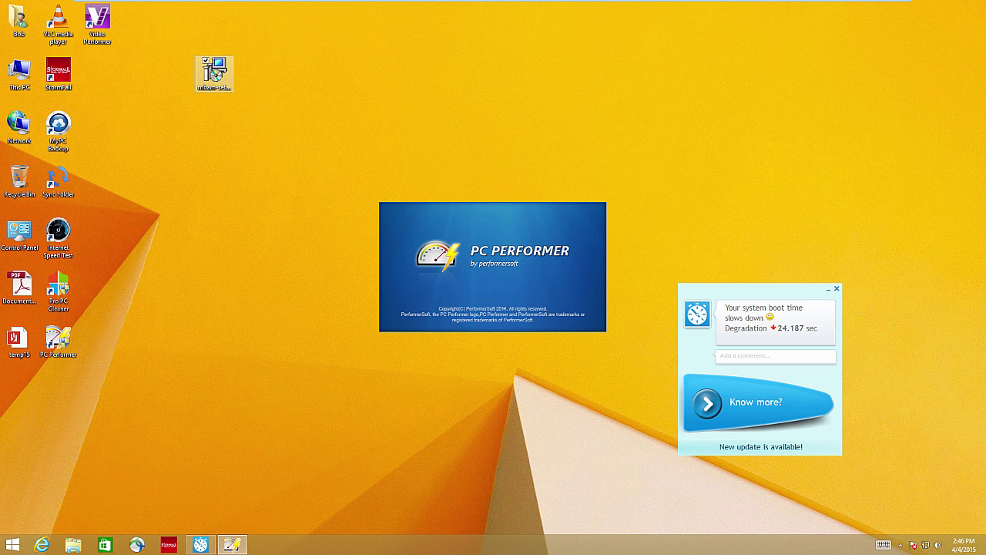
# - Run the mbam-setup installer from the desktop as administrator and allow it to make changes to the computer
pyautogui.doubleClick(214, 74)
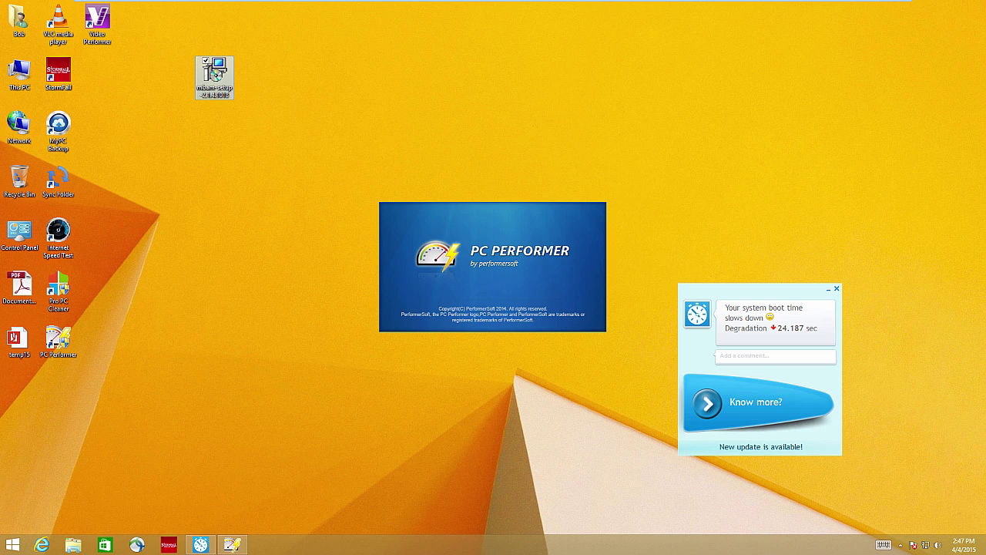
pyautogui.rightClick(226, 65)
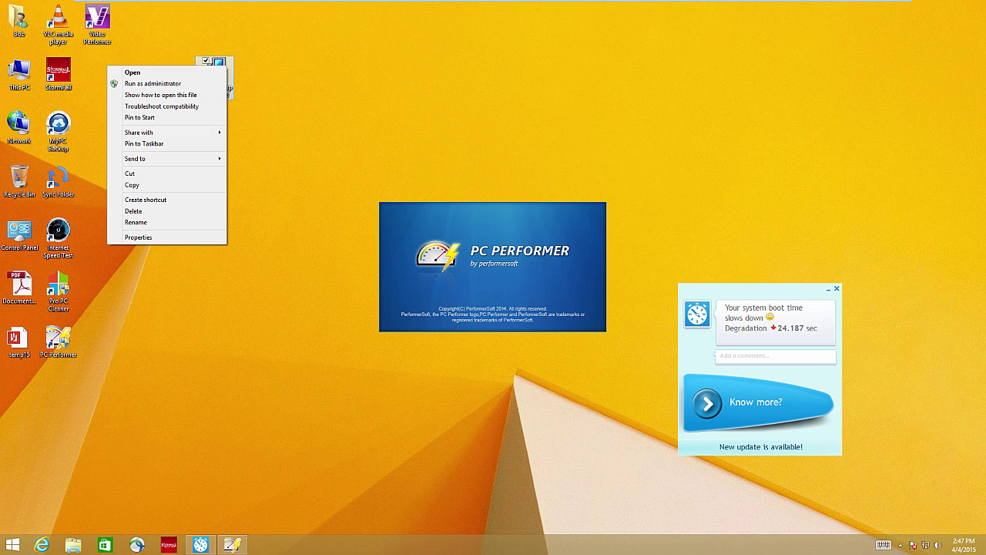
pyautogui.press('Down')
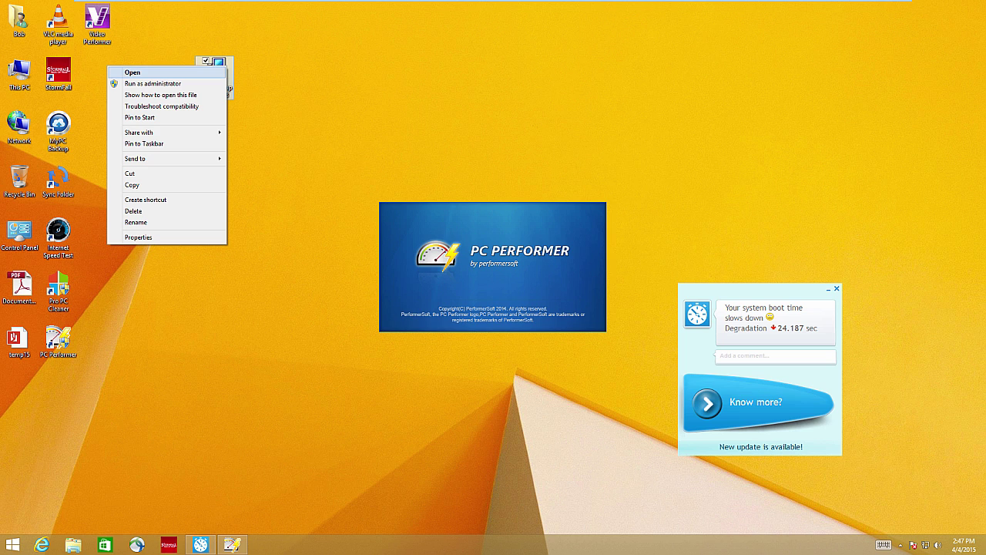
pyautogui.press('Down')
pyautogui.press('Return')
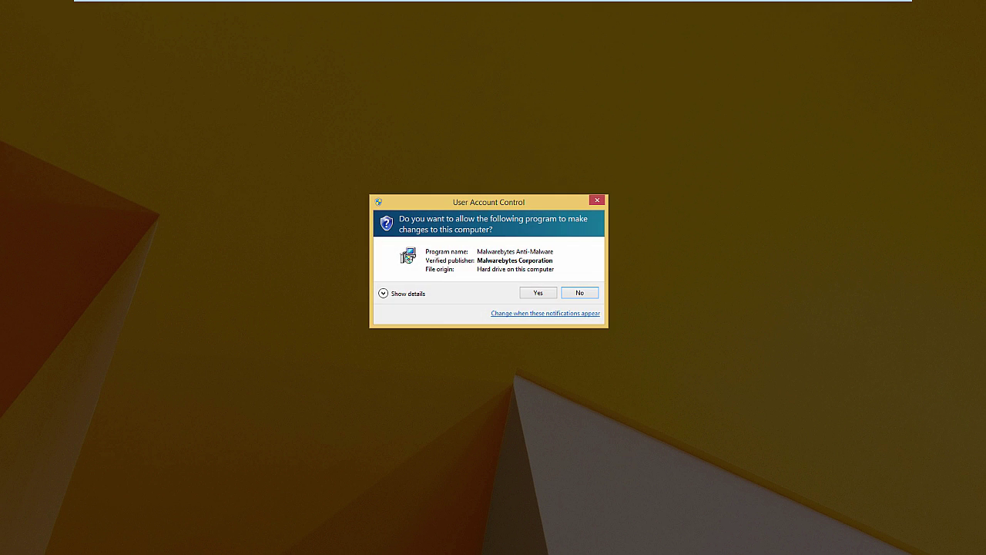
pyautogui.click(538, 292)
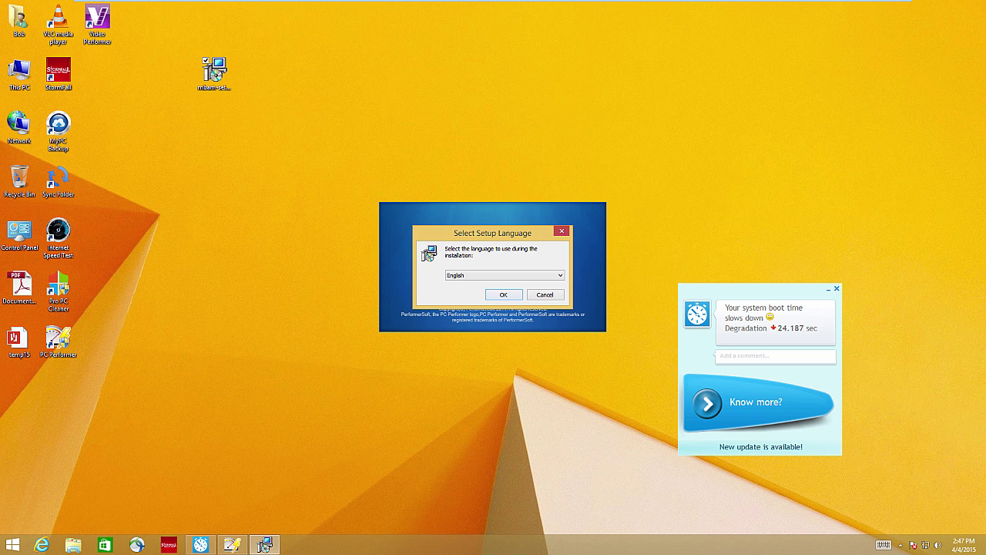
# - Start the Malwarebytes Anti-Malware setup in English and accept its license agreement, continuing to the destination folder choice
pyautogui.press('Return')
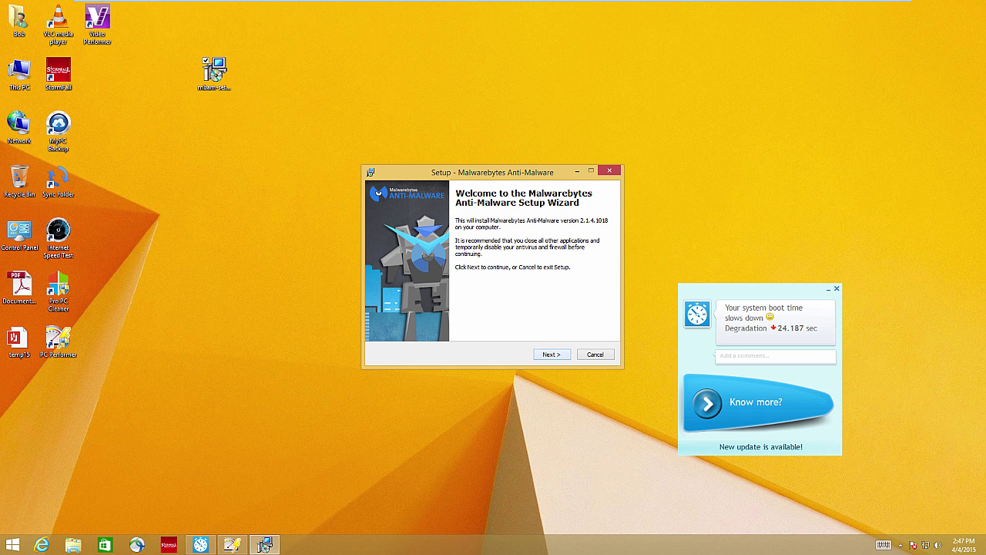
pyautogui.press('Return')
pyautogui.hotkey('alt', 'a')
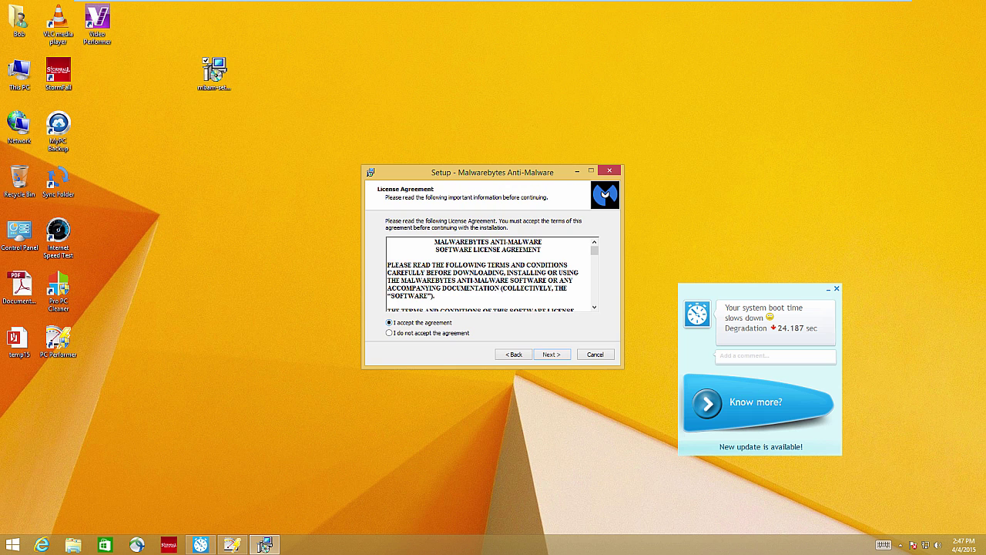
pyautogui.press('Return')
pyautogui.press('Return')
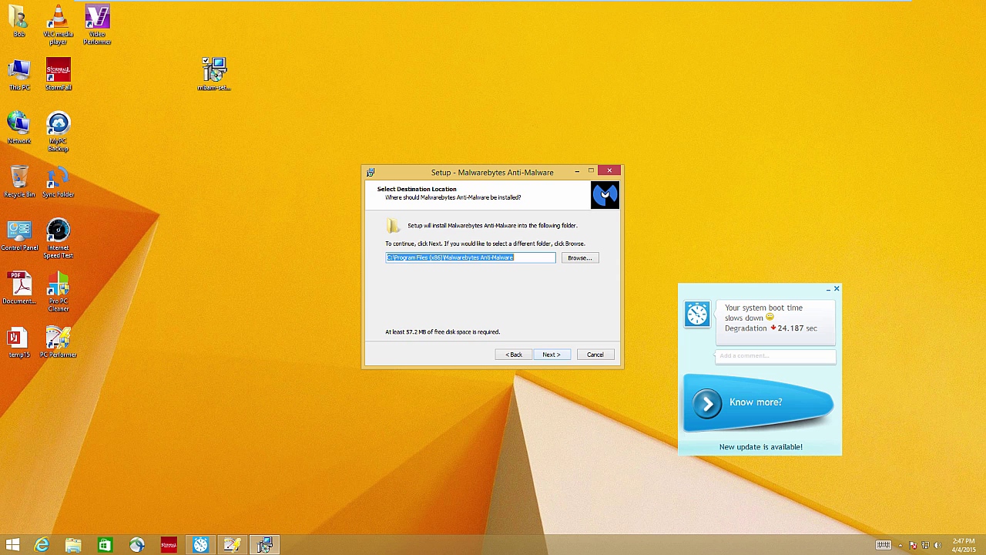
# - Install Malwarebytes Anti-Malware with the default folders and a desktop icon, and finish with the Premium trial and launch options enabled
pyautogui.press('Return')
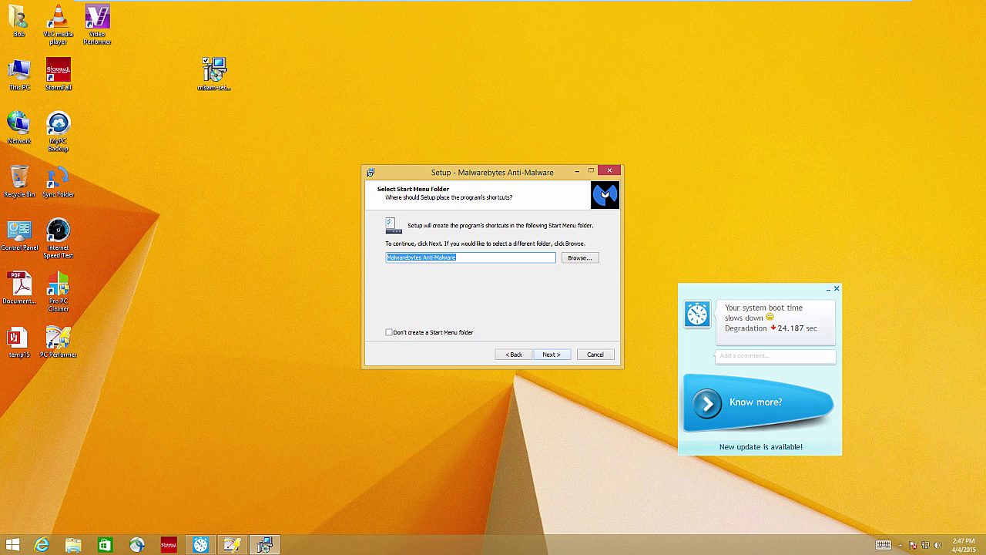
pyautogui.press('Return')
pyautogui.press('Return')
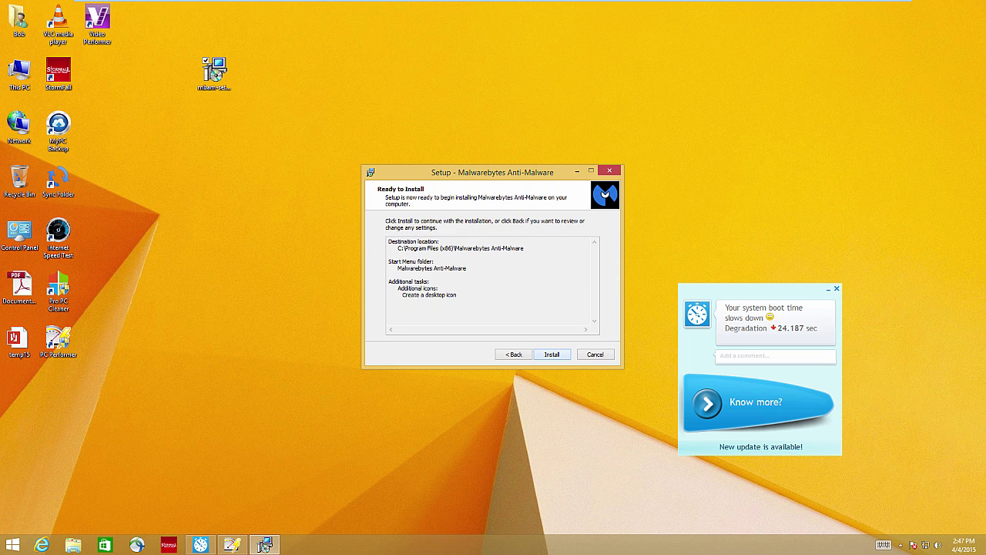
pyautogui.press('Return')
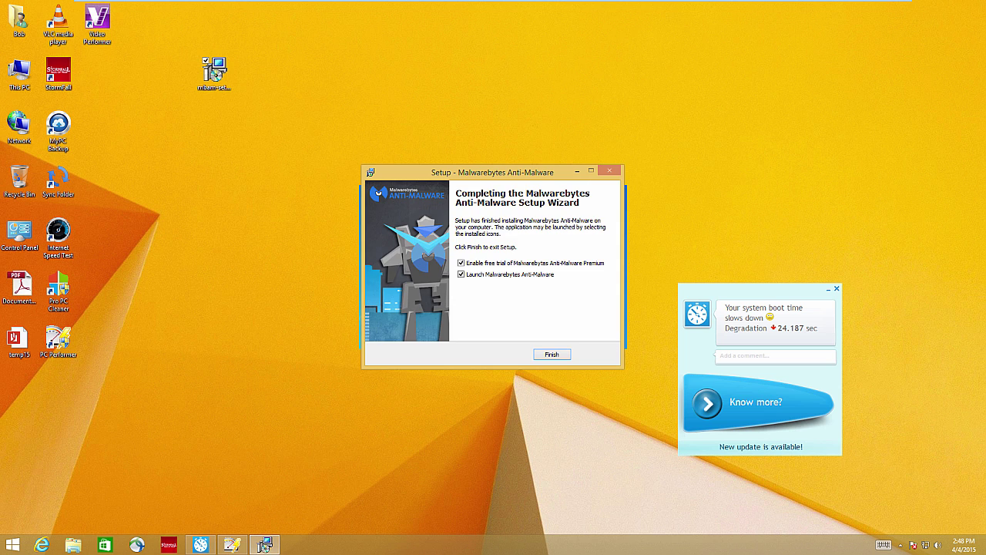
pyautogui.press('Return')
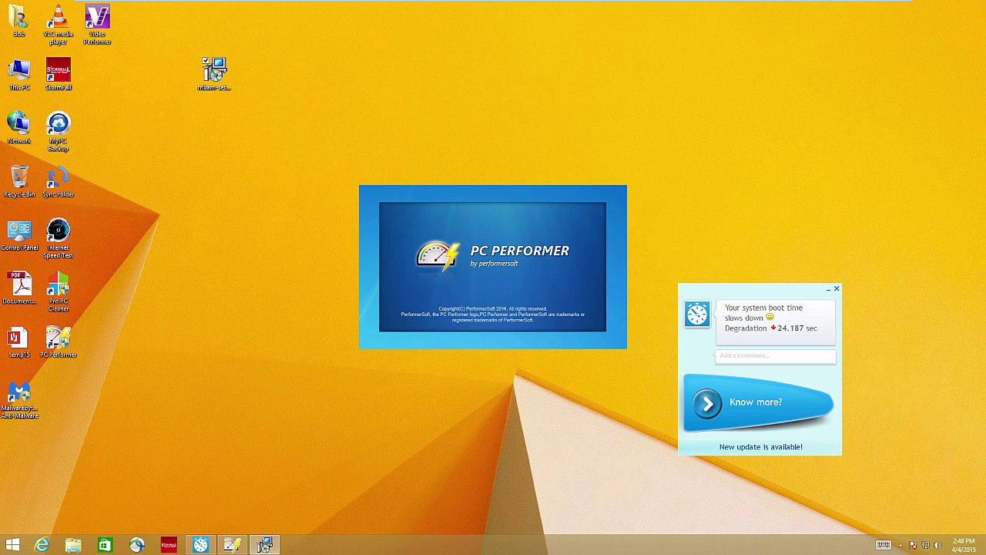
# - Choose Custom Scan in Malwarebytes Anti-Malware and open its configuration
pyautogui.hotkey('ctrl', 'alt')
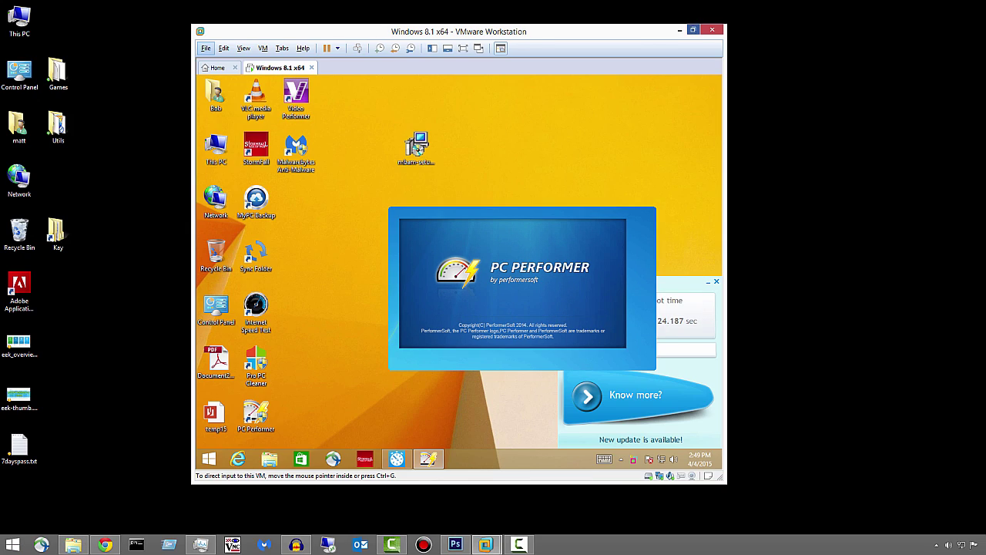
pyautogui.doubleClick(691, 28)
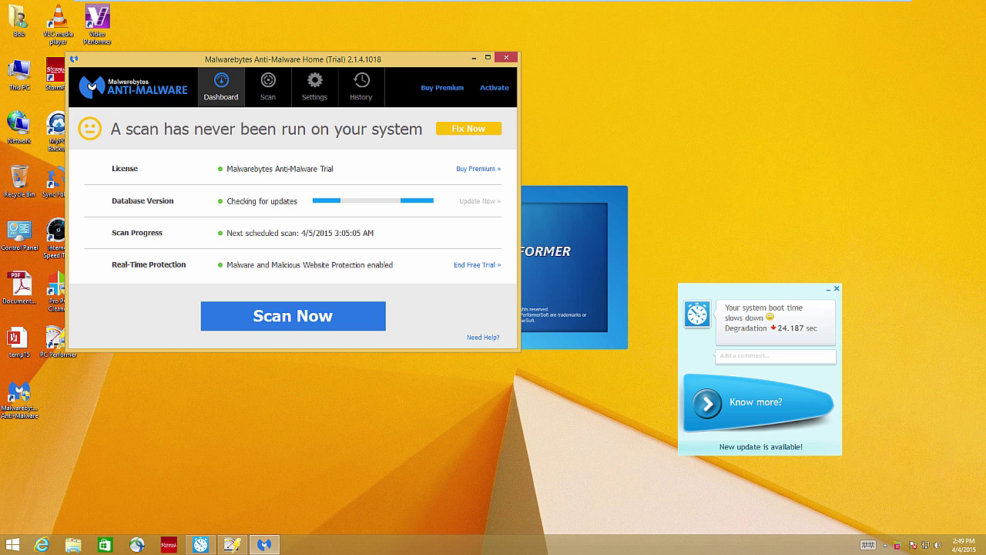
pyautogui.click(268, 87)
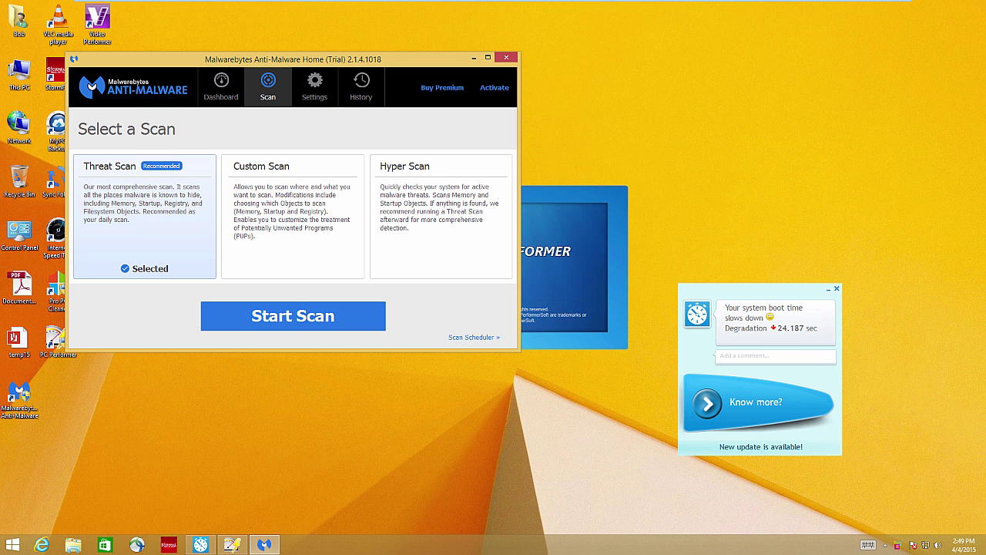
pyautogui.moveTo(308, 58); pyautogui.dragTo(450, 84)
pyautogui.click(435, 231)
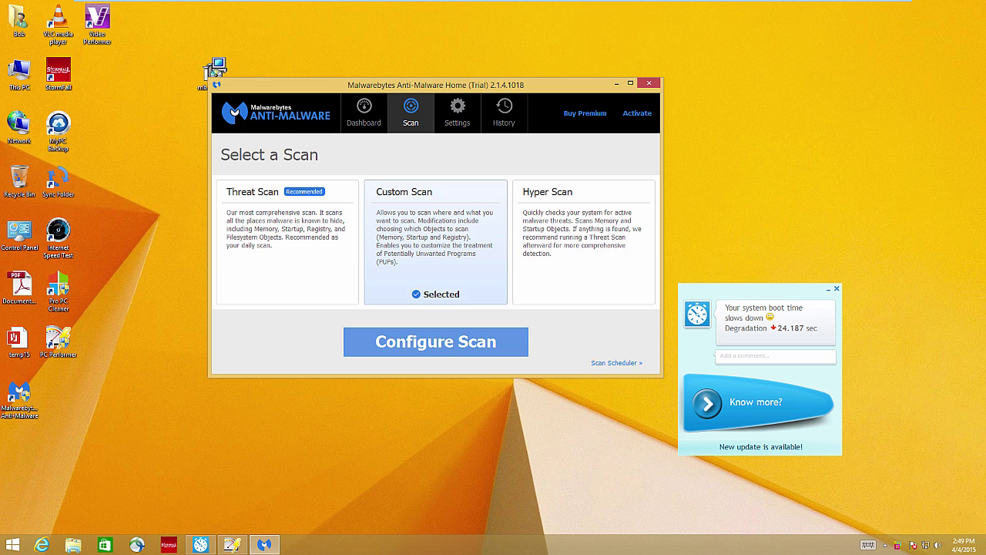
pyautogui.click(436, 341)
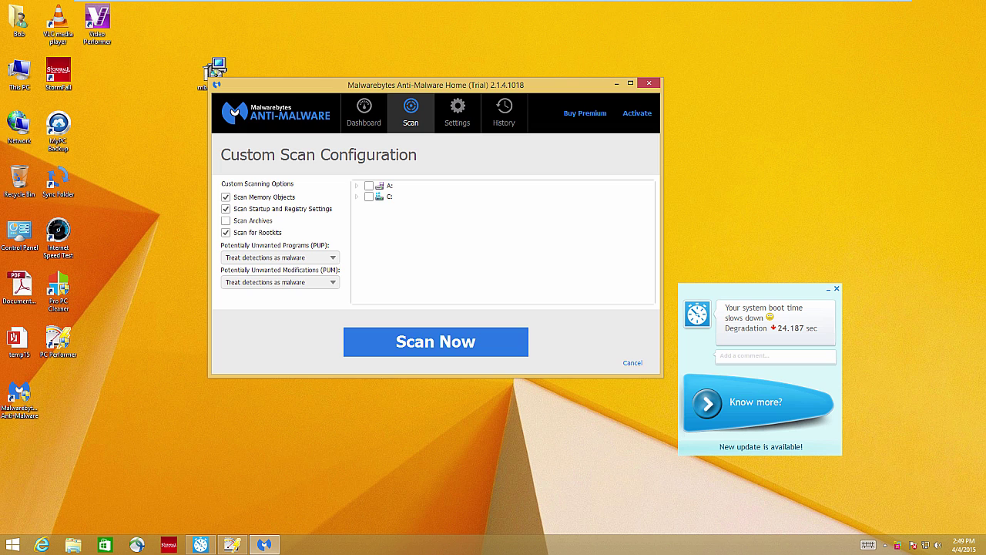
# - Include drive C: in the custom scan and start the scan
pyautogui.click(389, 186)
pyautogui.click(389, 196)
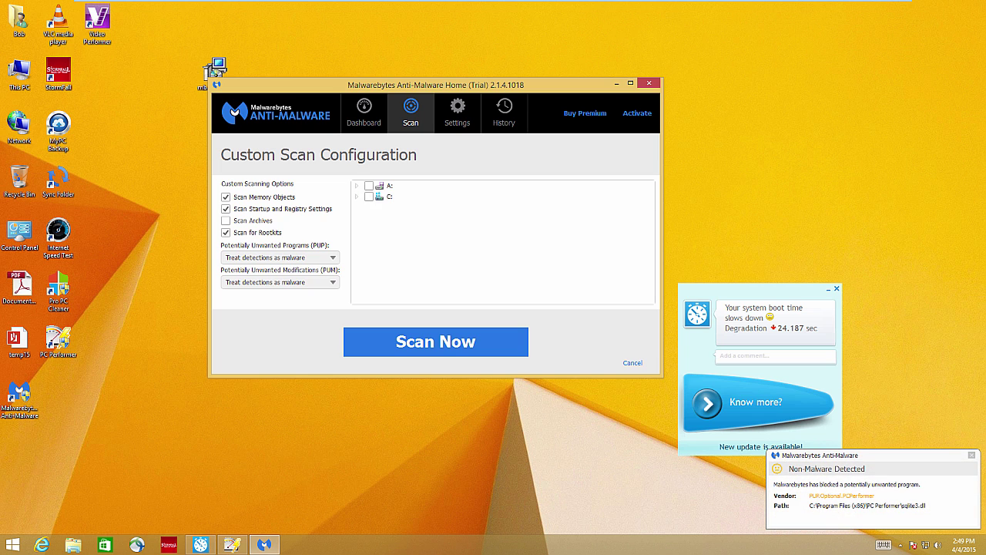
pyautogui.click(369, 196)
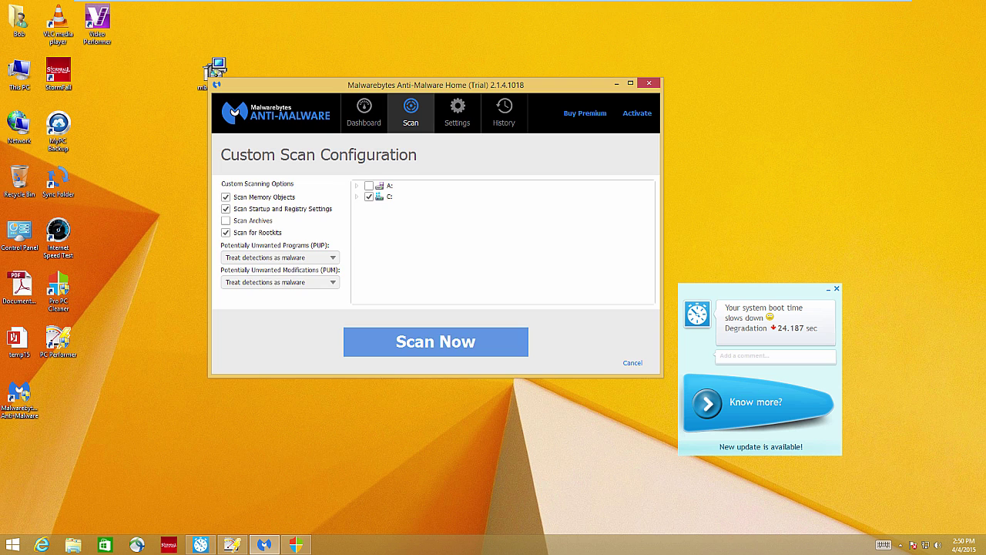
pyautogui.click(436, 341)
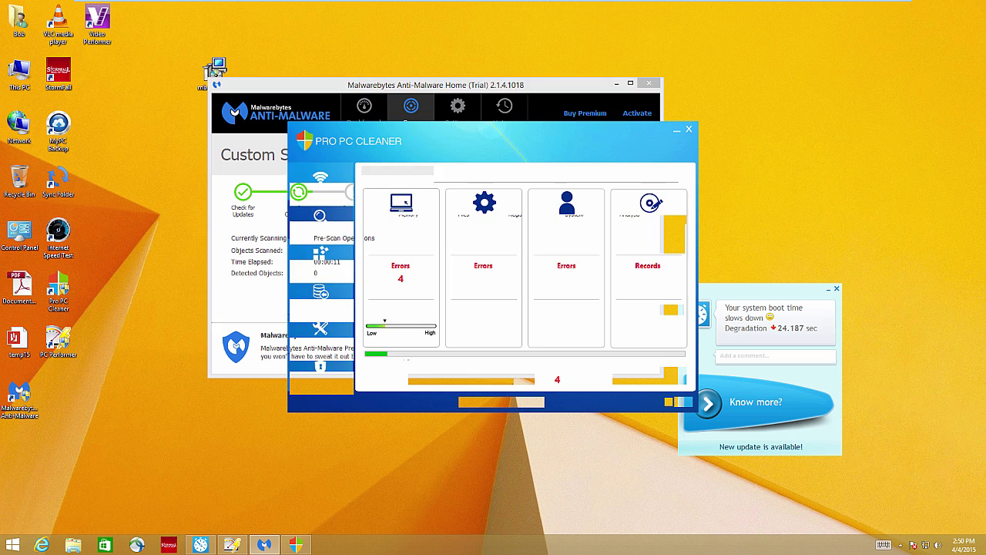
# - Show the virtual machine in full screen, remove all selected threats from the scan results and restart the computer
pyautogui.moveTo(111, 6)
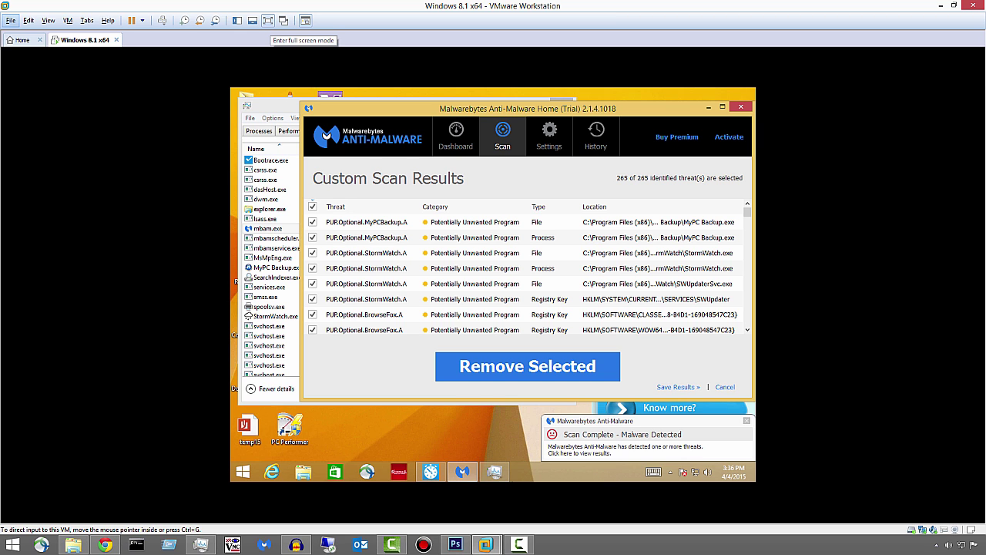
pyautogui.click(268, 20)
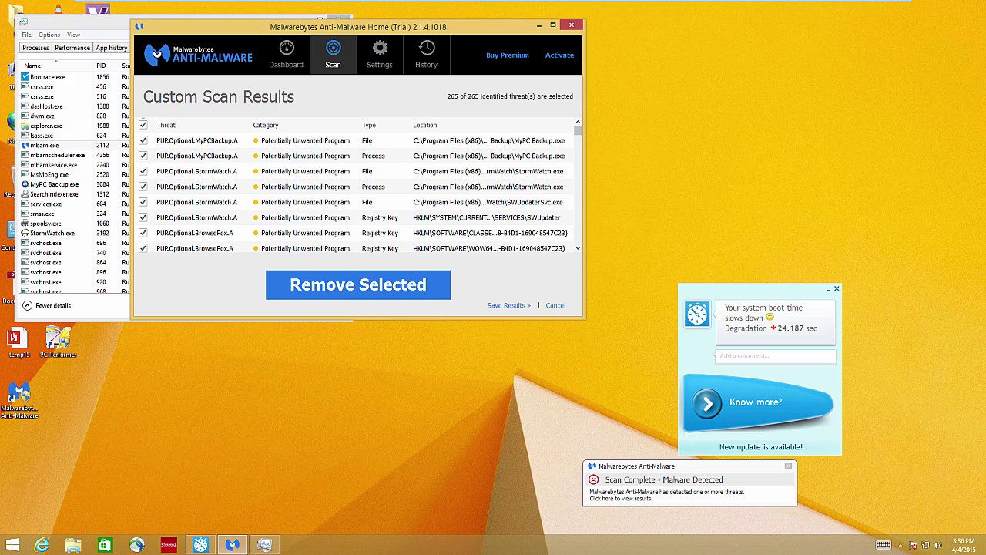
pyautogui.moveTo(578, 130)
pyautogui.mouseDown()
pyautogui.moveTo(577, 239)
pyautogui.moveTo(578, 130)
pyautogui.mouseUp()
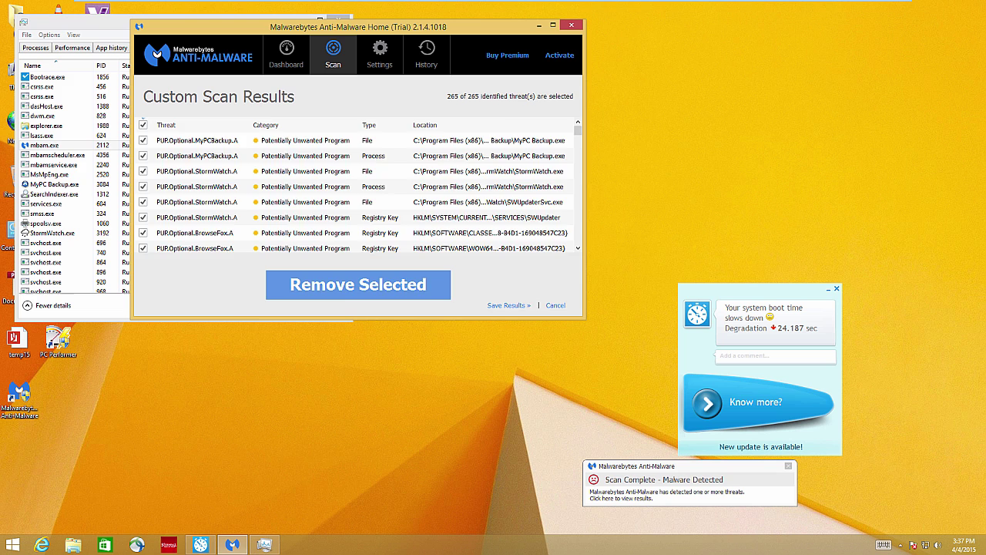
pyautogui.click(358, 284)
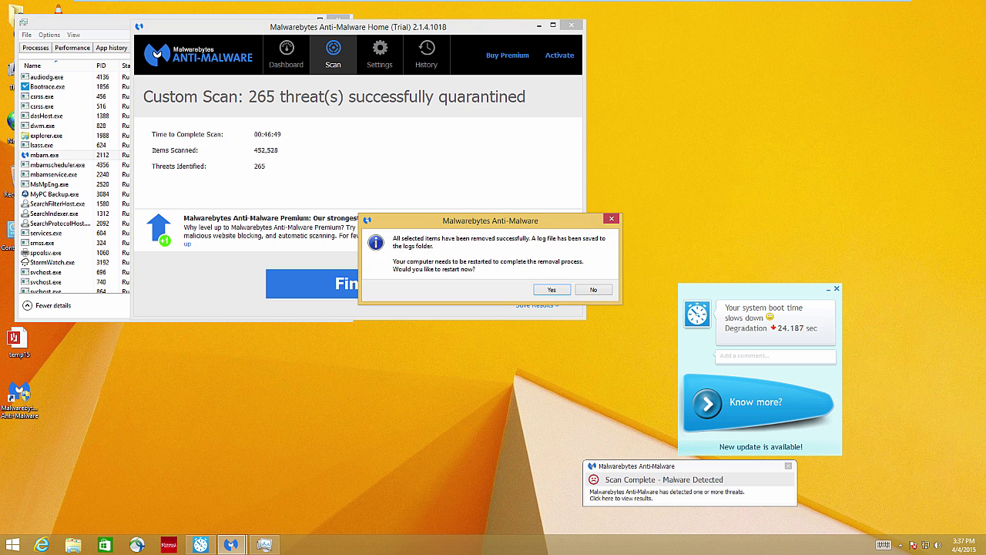
pyautogui.press('Return')
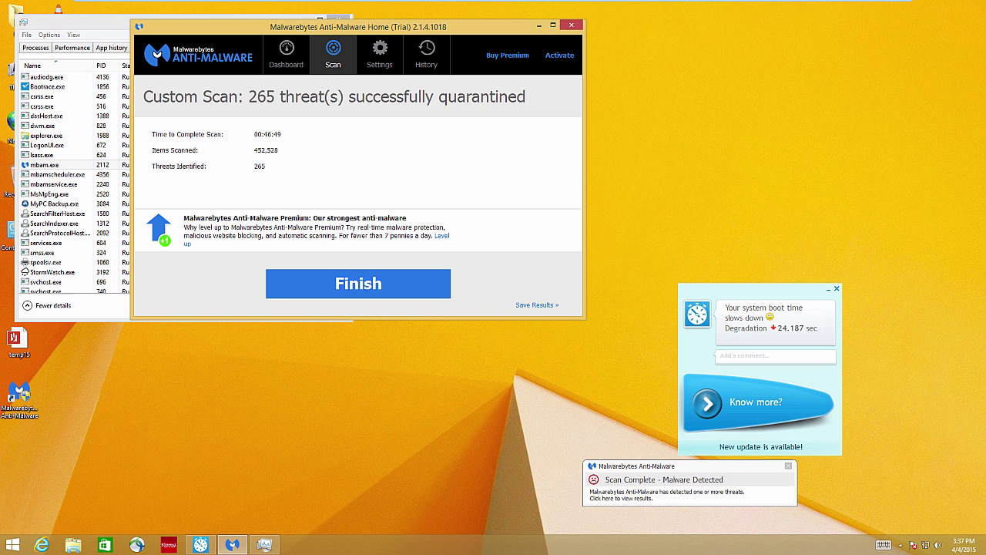
pyautogui.hotkey('ctrl', 'alt')
pyautogui.hotkey('alt', 'F4')
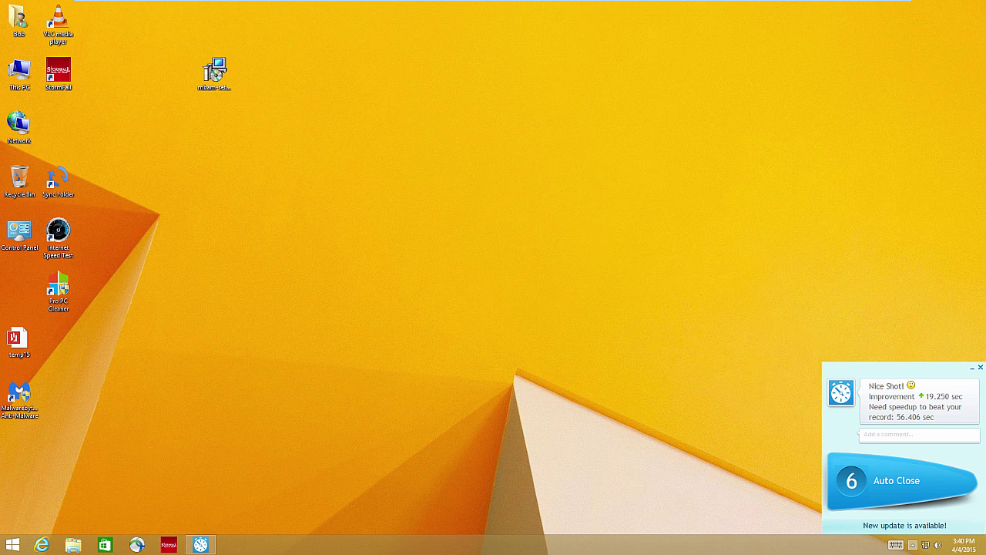
# - Check the notification area after the restart and open Internet Explorer
pyautogui.click(912, 545)
pyautogui.press('Escape')
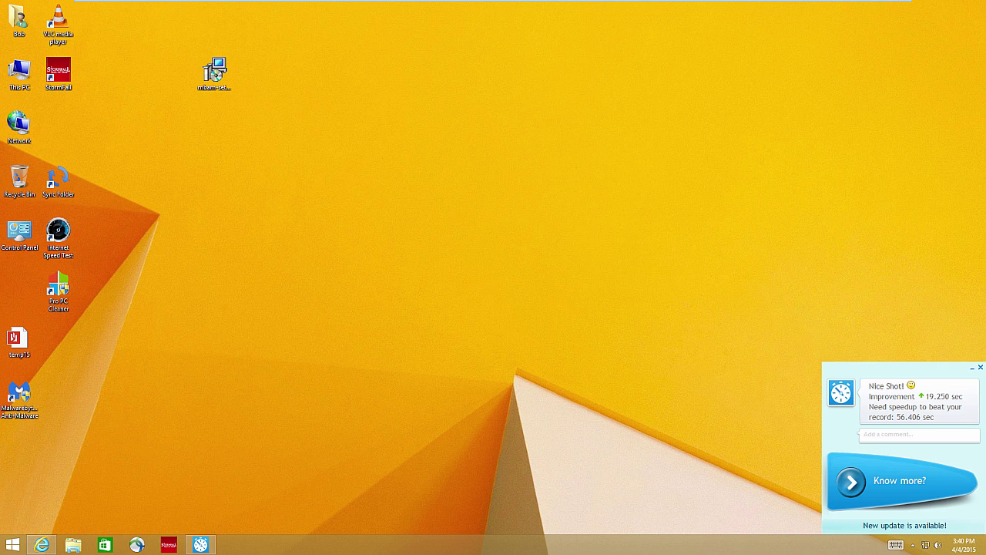
pyautogui.click(42, 545)
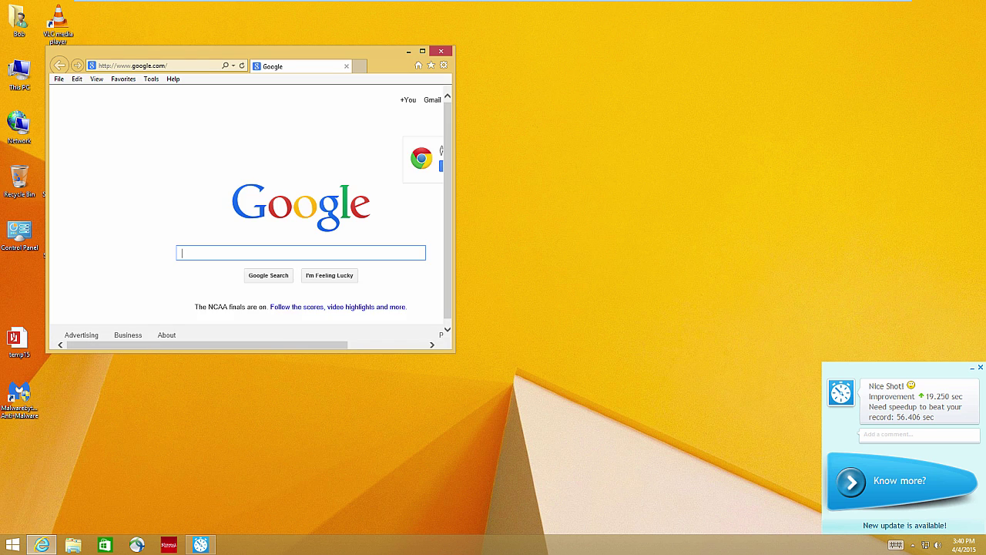
# - Maximize the browser window and search Google for "shoes"
pyautogui.click(422, 51)
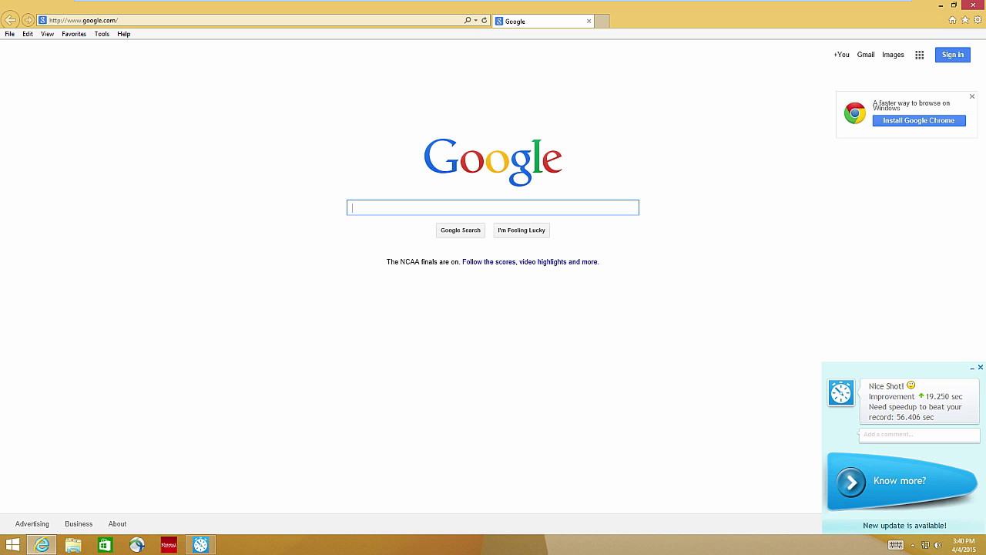
pyautogui.write('shoes')
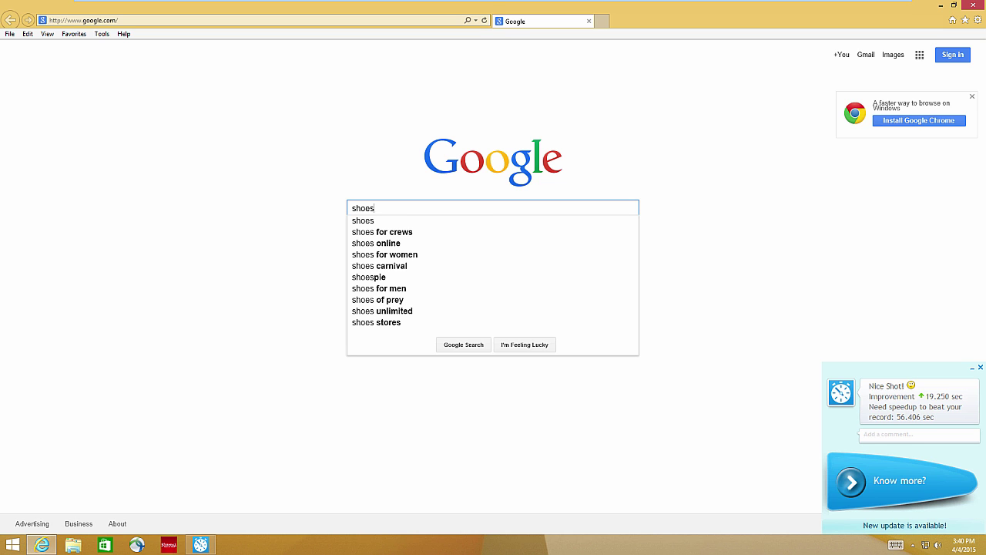
pyautogui.press('Return')
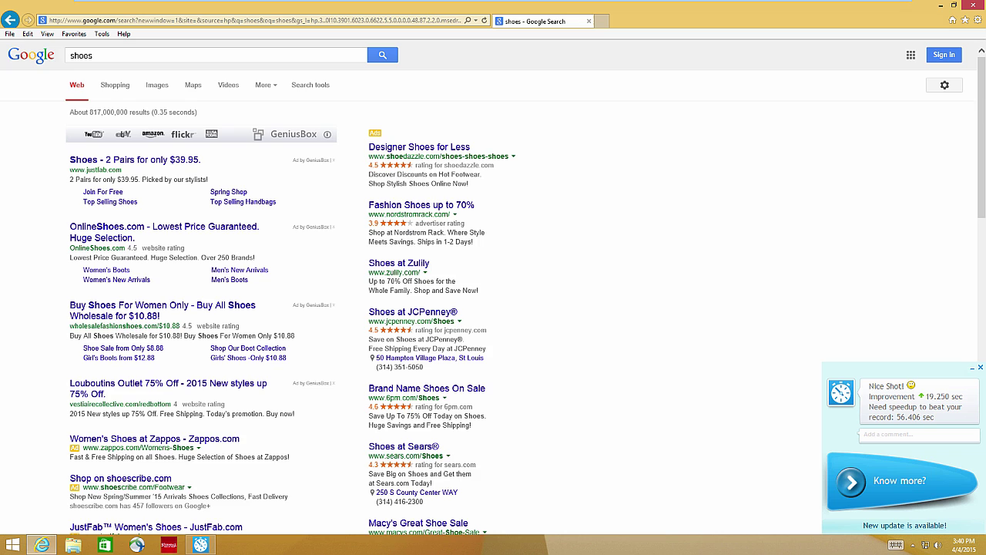
# - Open the Shoes.com site from the search results, examine its home page for injected ads and close all browser tabs
pyautogui.scroll(-3, 494, 286)
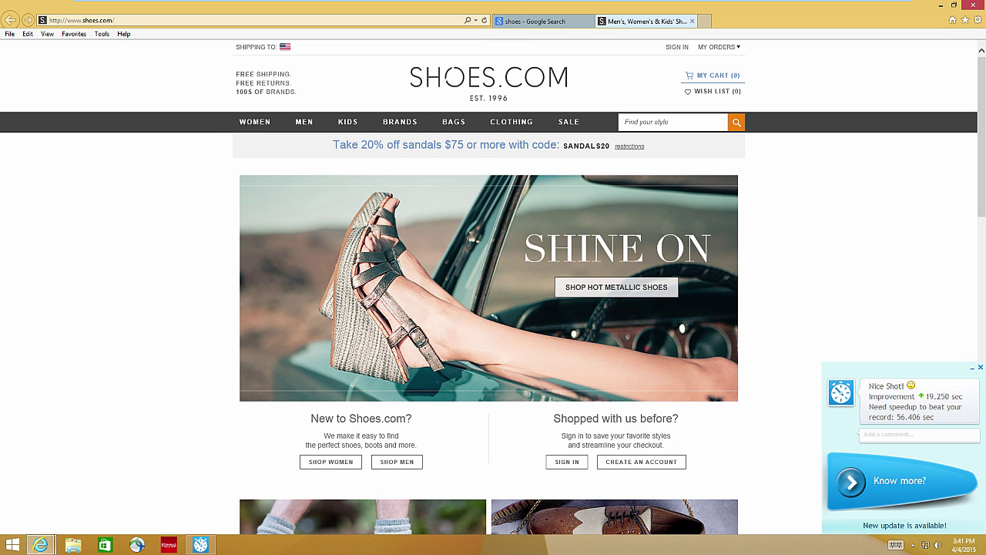
pyautogui.scroll(-3, 493, 309)
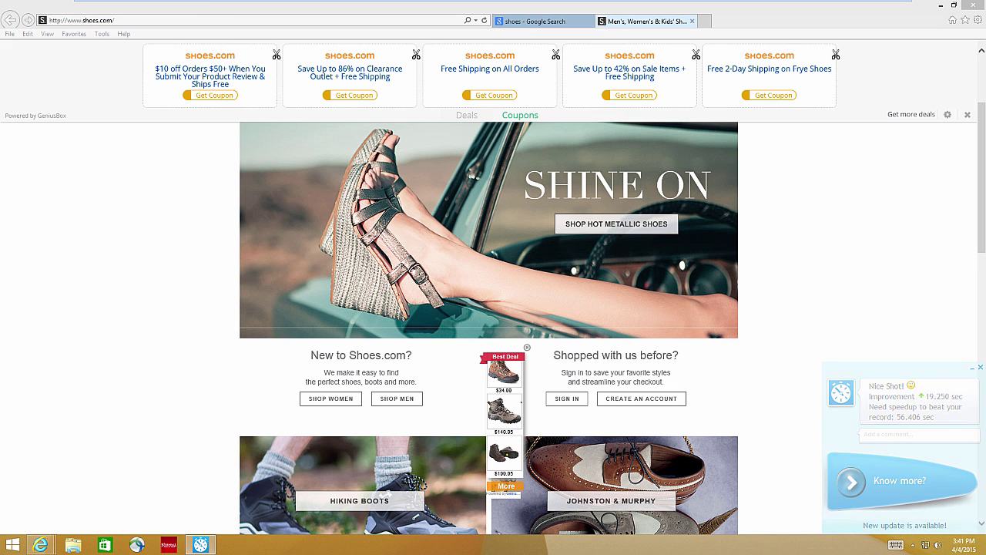
pyautogui.scroll(-4, 504, 188)
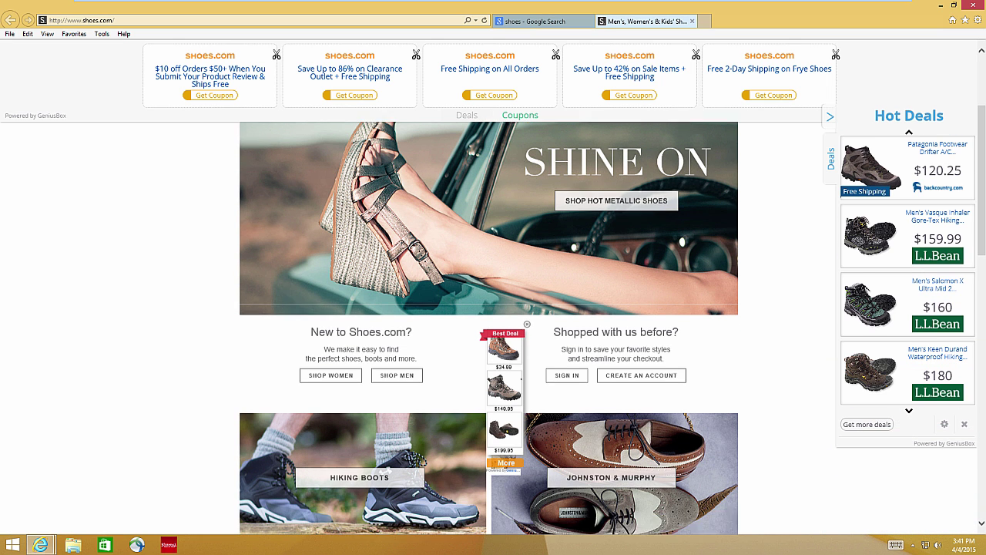
pyautogui.scroll(-5, 488, 309)
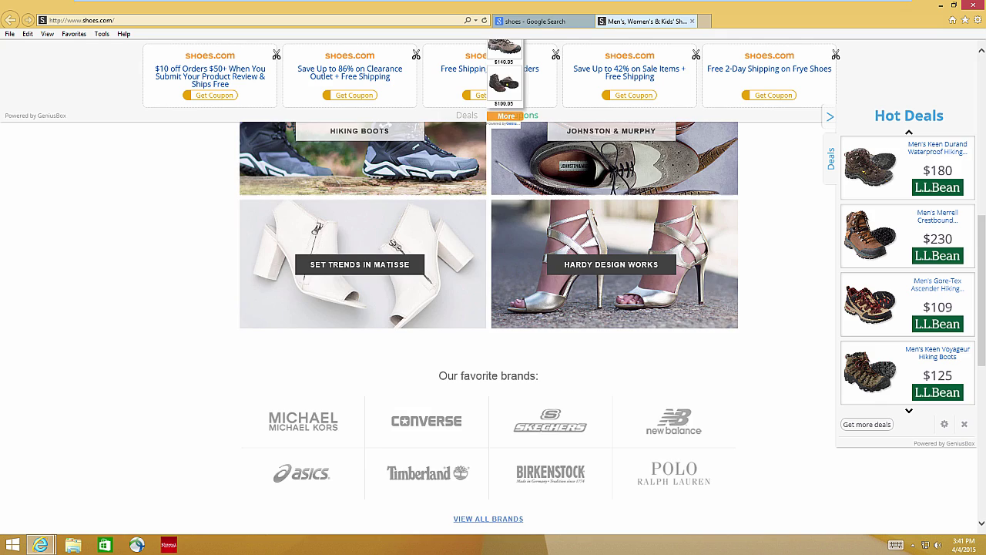
pyautogui.scroll(-2, 489, 309)
pyautogui.scroll(8, 489, 308)
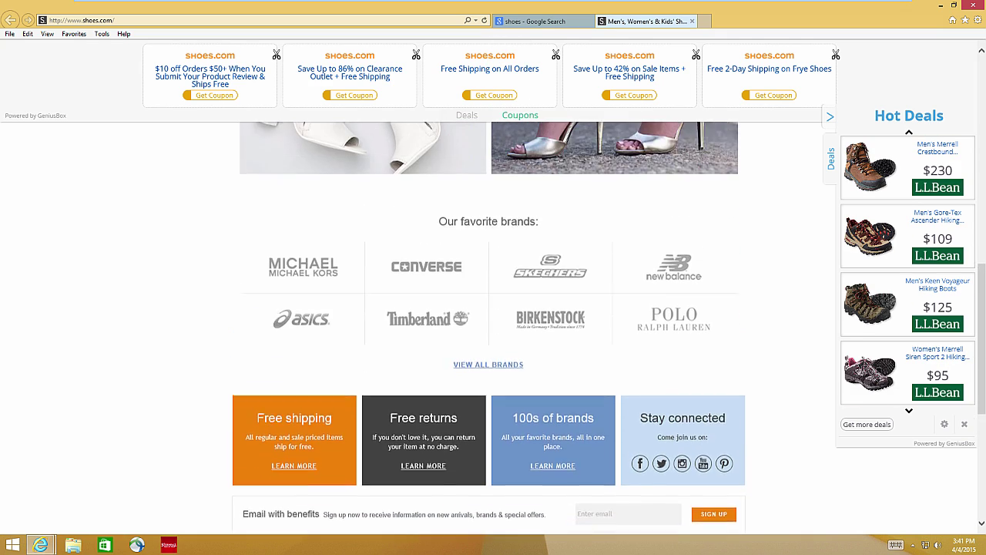
pyautogui.scroll(3, 488, 308)
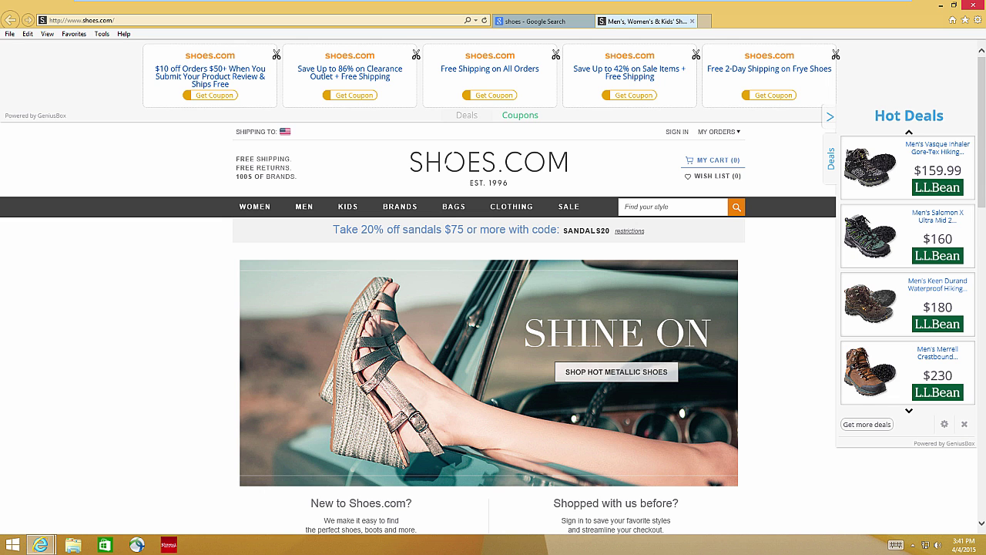
pyautogui.click(973, 4)
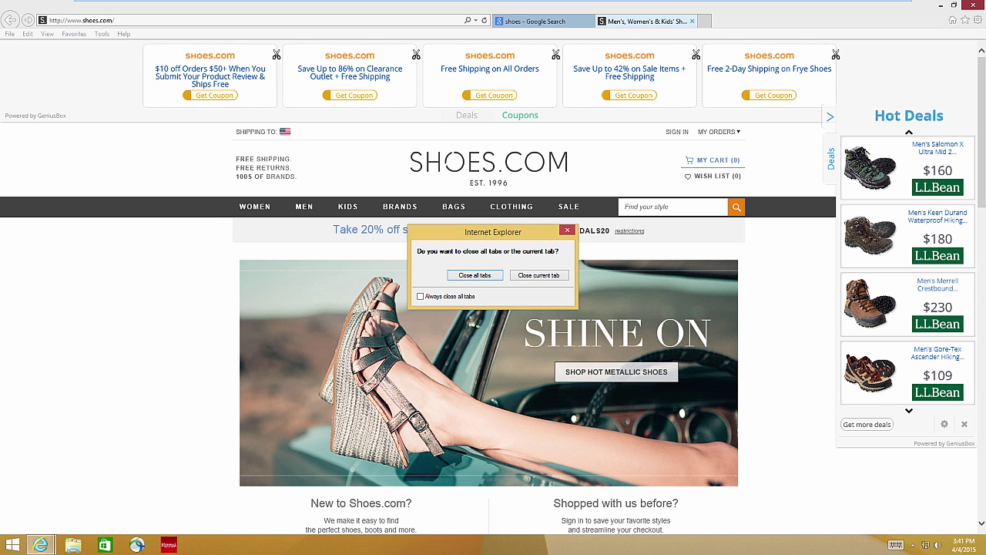
pyautogui.click(475, 275)
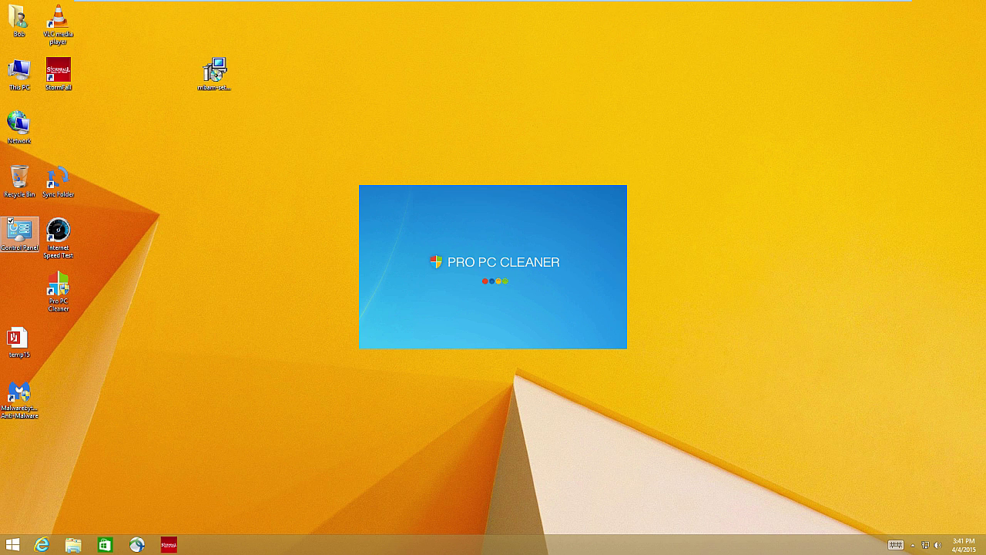
# - Open the list of installed programs through Control Panel and move its window clear of Pro PC Cleaner
pyautogui.doubleClick(20, 231)
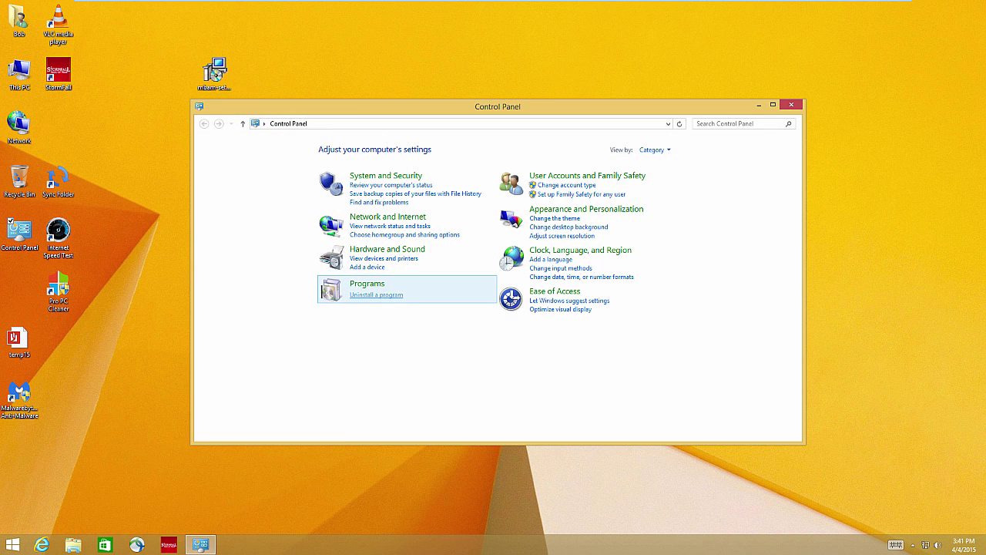
pyautogui.click(376, 294)
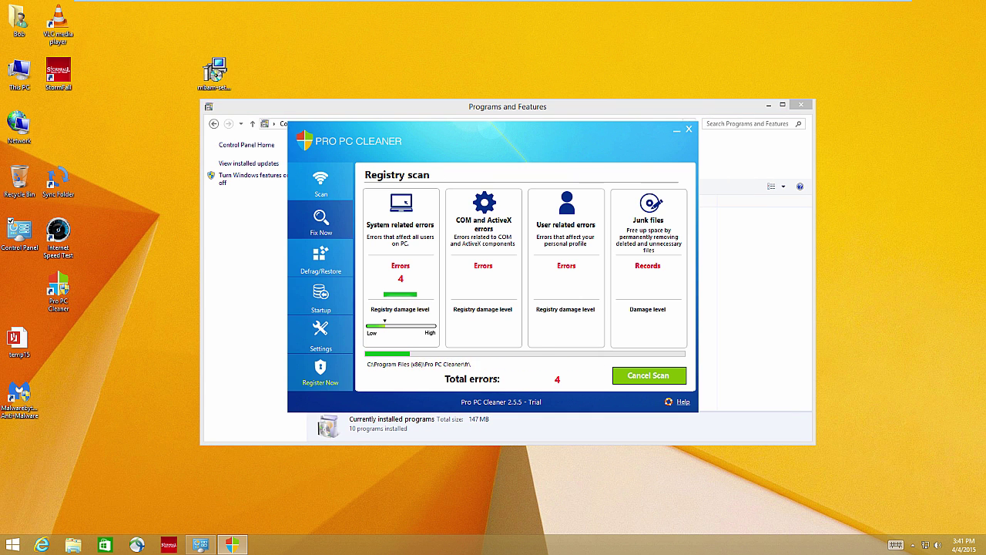
pyautogui.moveTo(690, 110); pyautogui.dragTo(616, 56)
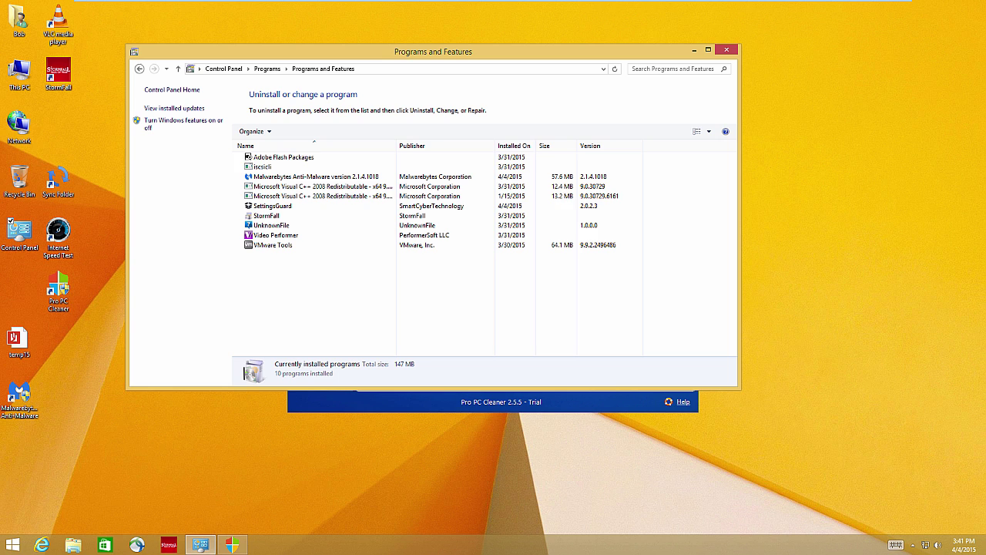
# - Examine the installed programs for leftover unwanted software, including Video Performer, UnknownFile, StormFall, SettingsGuard and iscsicli, and close the list
pyautogui.click(274, 245)
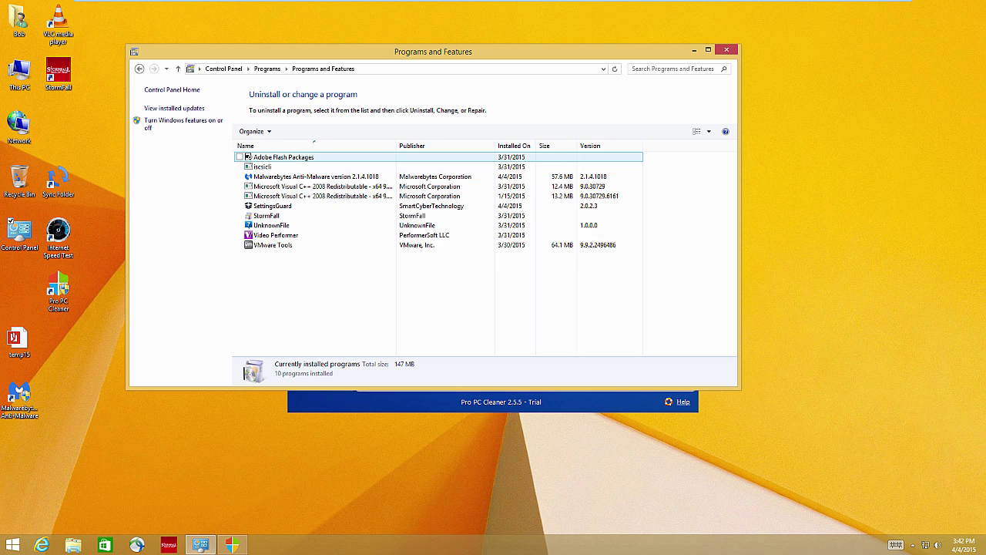
pyautogui.click(275, 235)
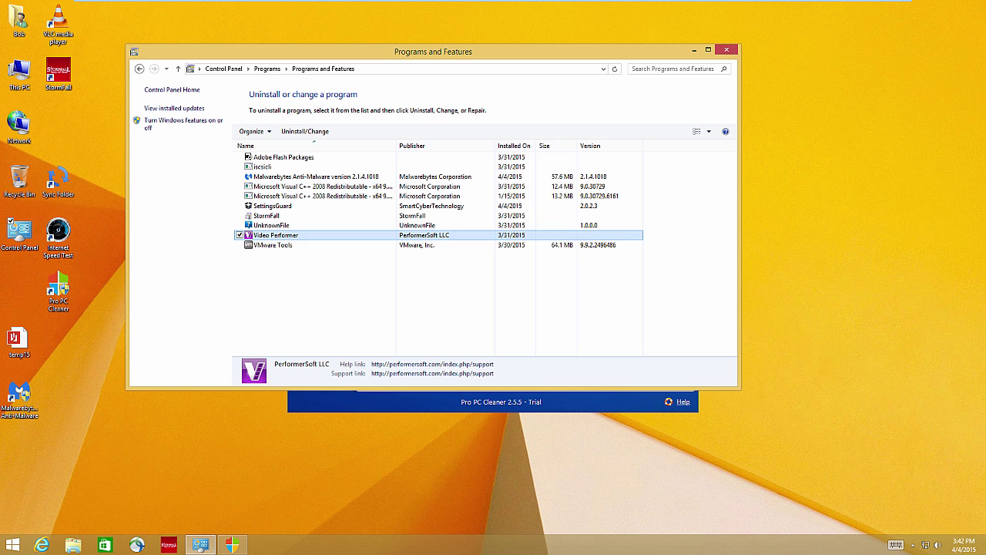
pyautogui.click(271, 225)
pyautogui.click(272, 206)
pyautogui.click(266, 216)
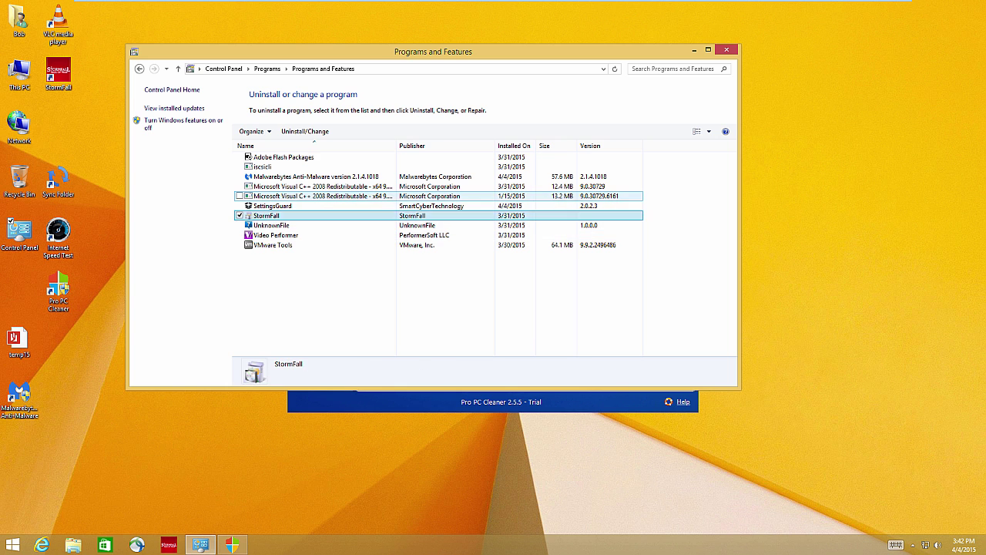
pyautogui.click(322, 196)
pyautogui.click(272, 206)
pyautogui.click(262, 166)
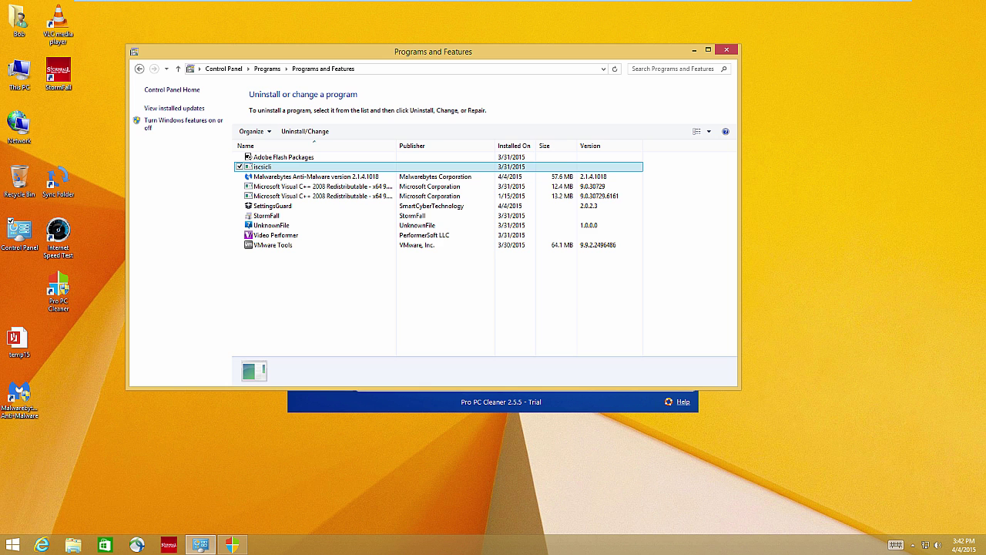
pyautogui.click(727, 50)
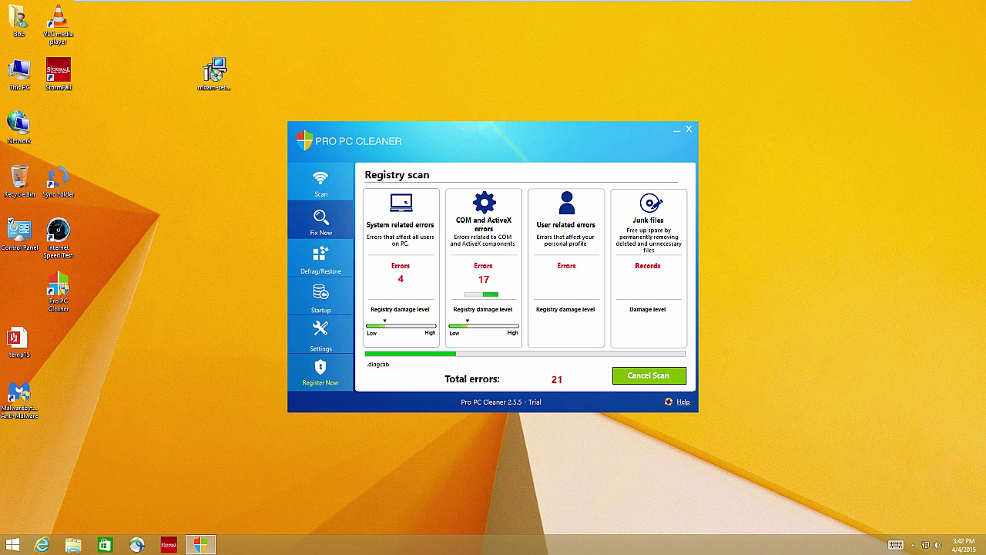
# - Show the hidden notification area icons and open Malwarebytes Anti-Malware from there
pyautogui.click(913, 545)
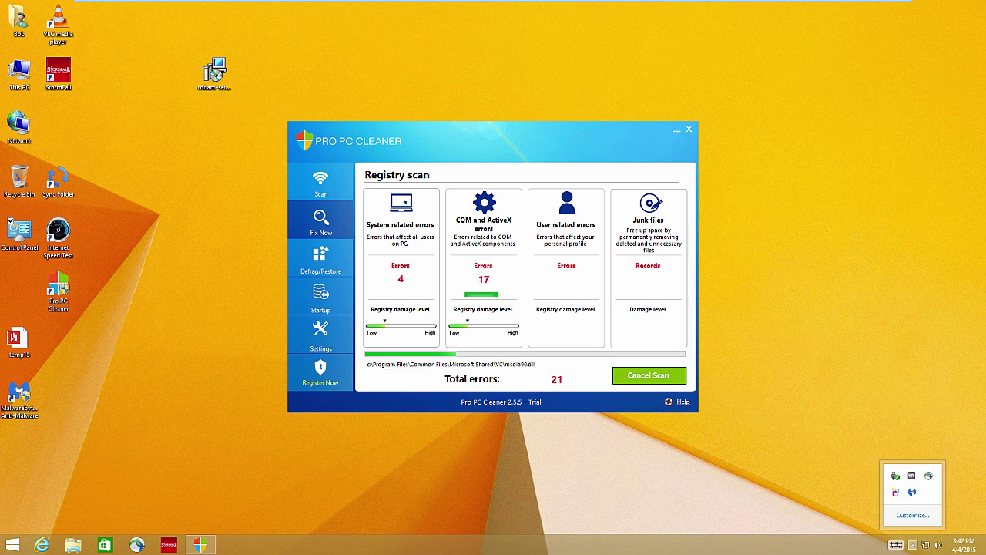
pyautogui.click(913, 545)
pyautogui.click(913, 544)
pyautogui.doubleClick(913, 493)
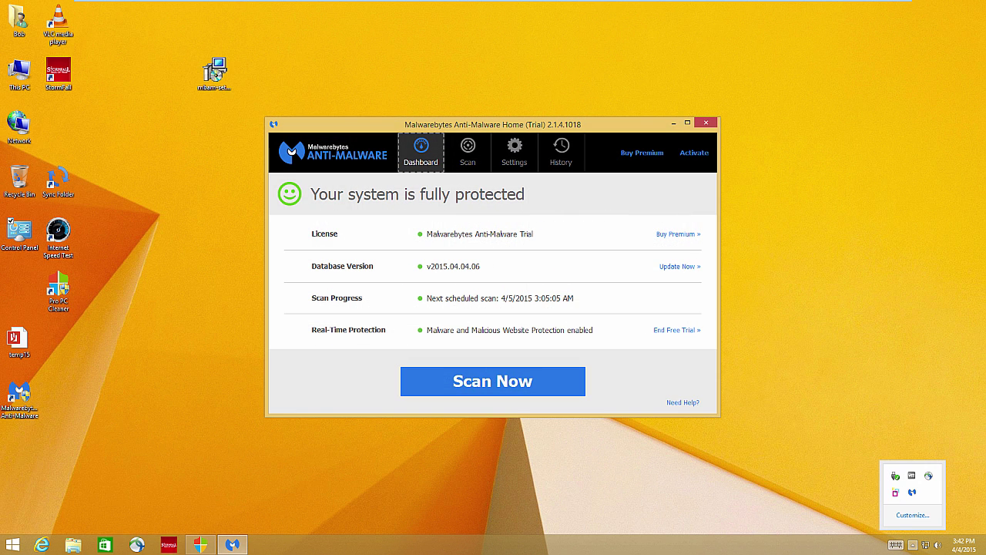
# - Review the Malwarebytes scan types and its General, Detection and Protection, and Advanced settings, and close the program window
pyautogui.click(468, 152)
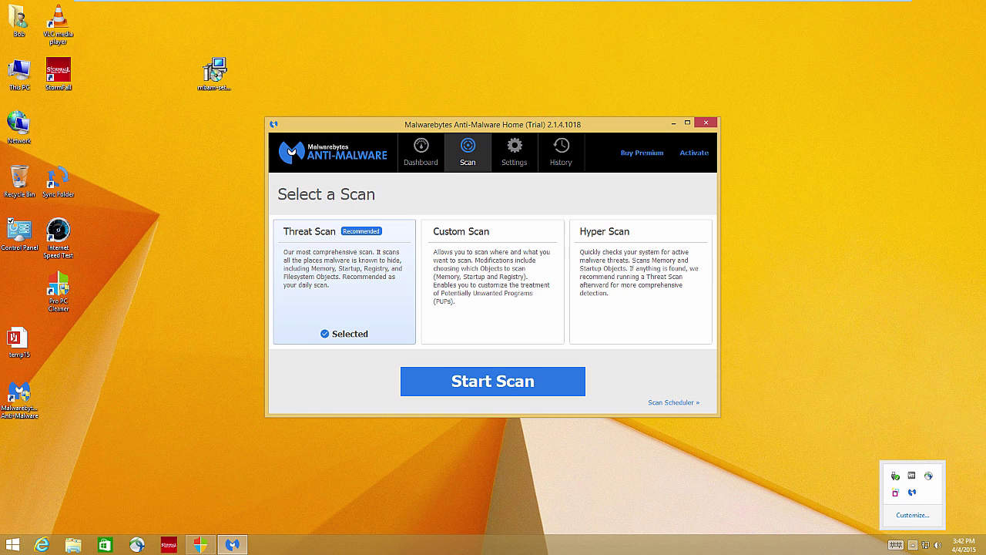
pyautogui.click(514, 151)
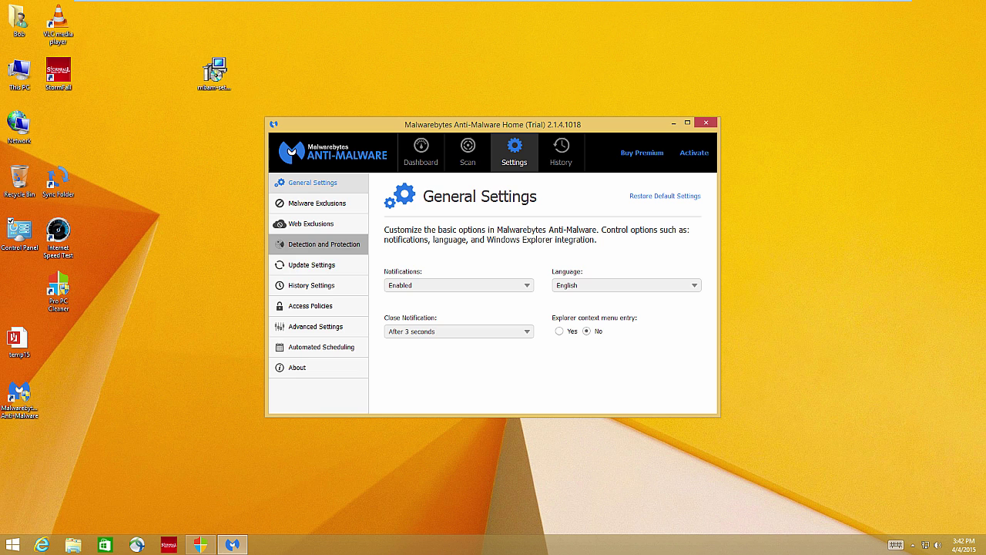
pyautogui.click(323, 243)
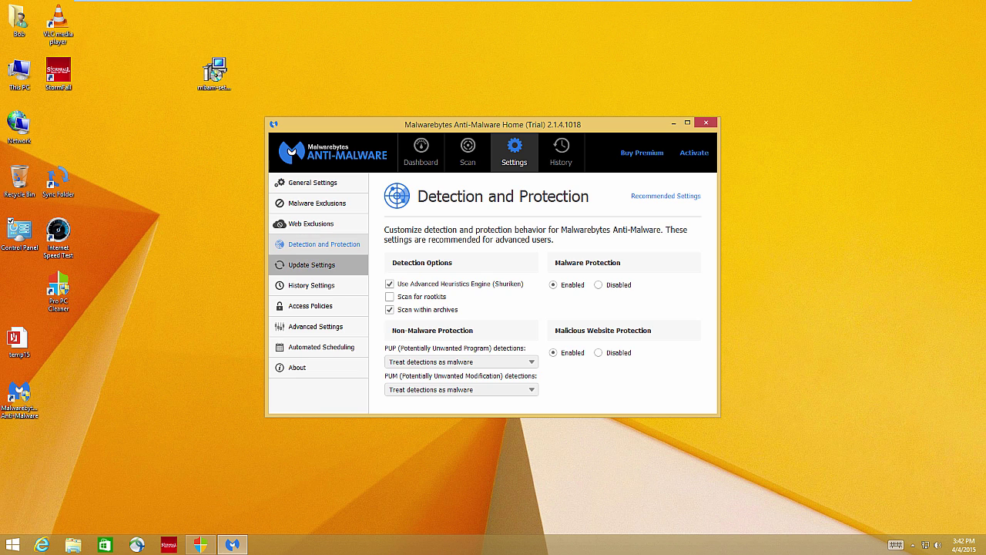
pyautogui.click(468, 151)
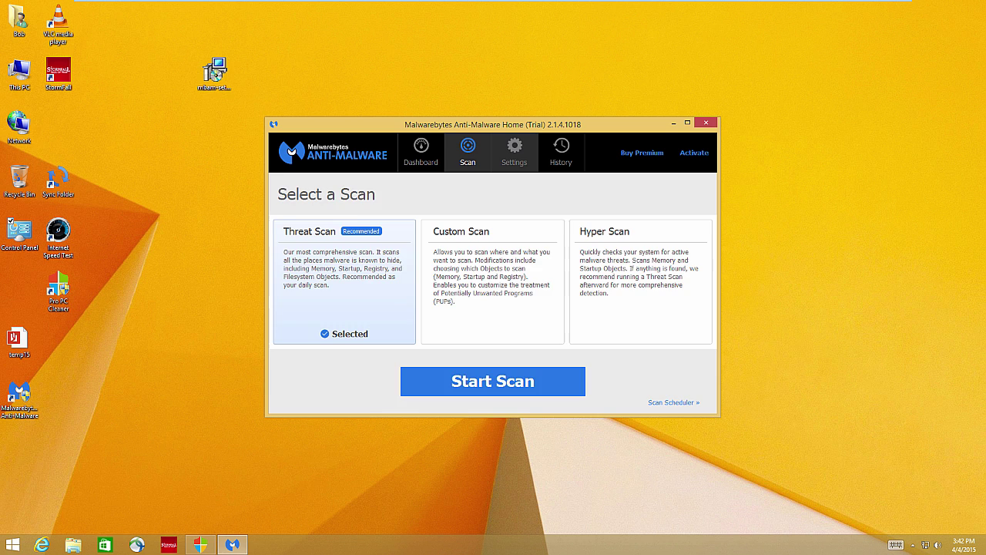
pyautogui.click(514, 151)
pyautogui.click(315, 326)
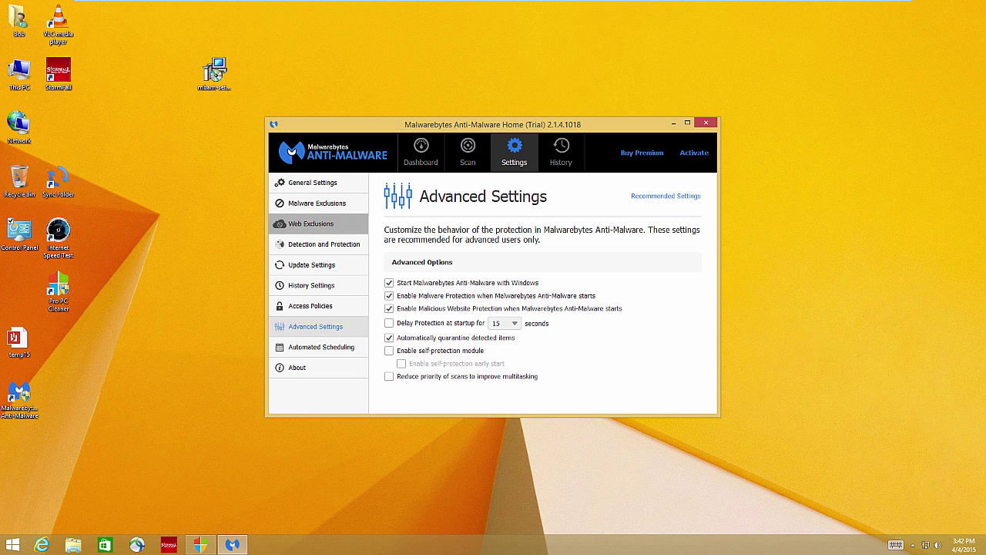
pyautogui.click(324, 243)
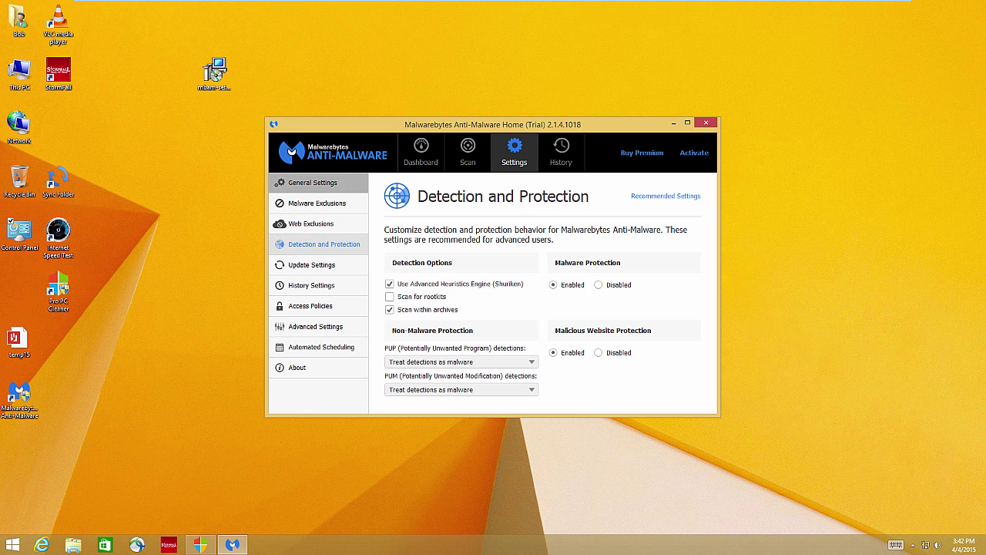
pyautogui.click(312, 182)
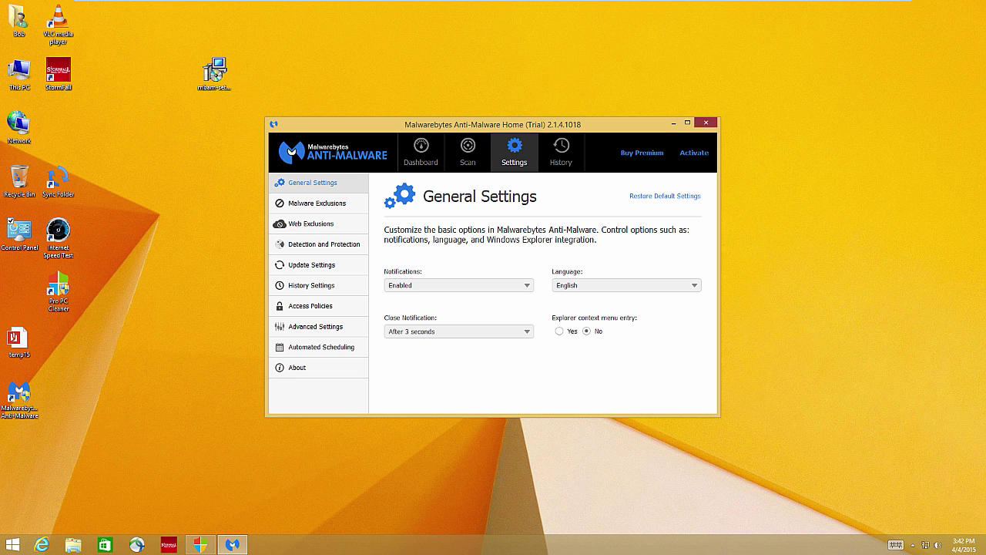
pyautogui.click(706, 123)
# - Move the Pro PC Cleaner window and release input control from the virtual machine to the host
pyautogui.moveTo(407, 126); pyautogui.dragTo(434, 171)
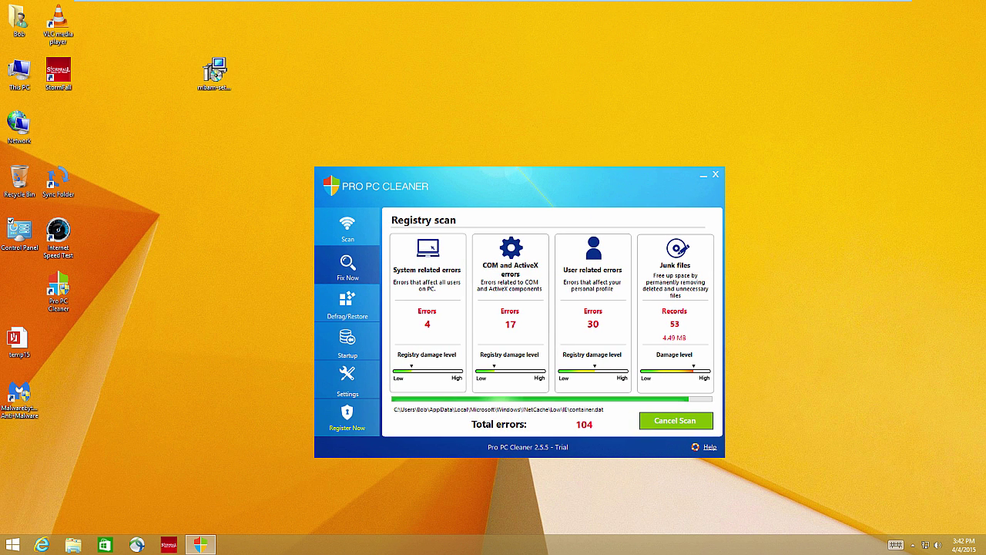
pyautogui.hotkey('ctrl', 'alt')
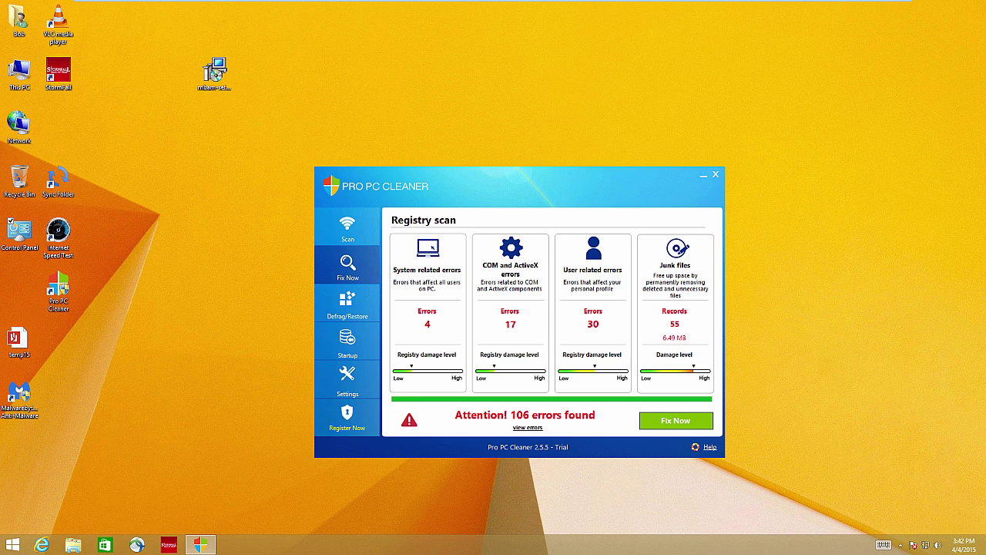
pyautogui.hotkey('ctrl', 'alt')
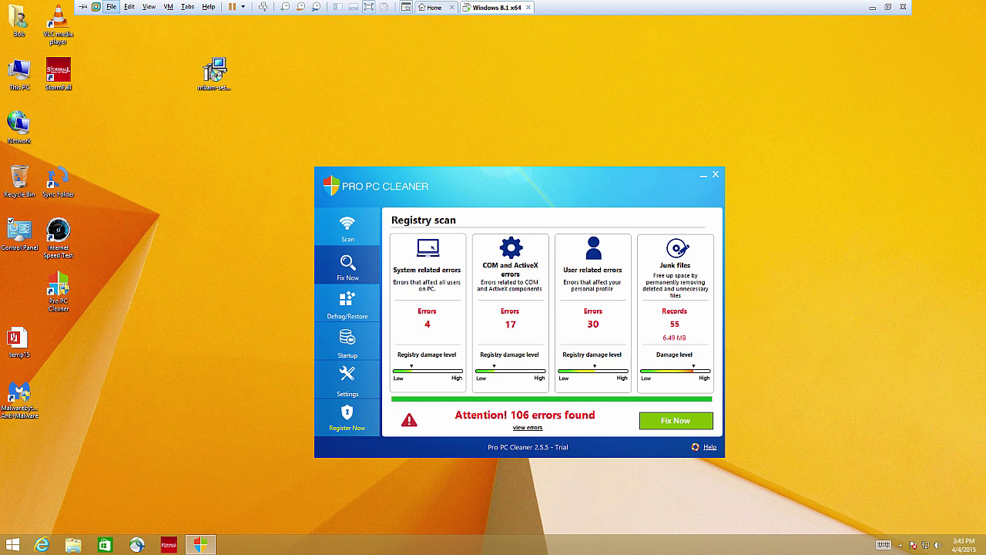